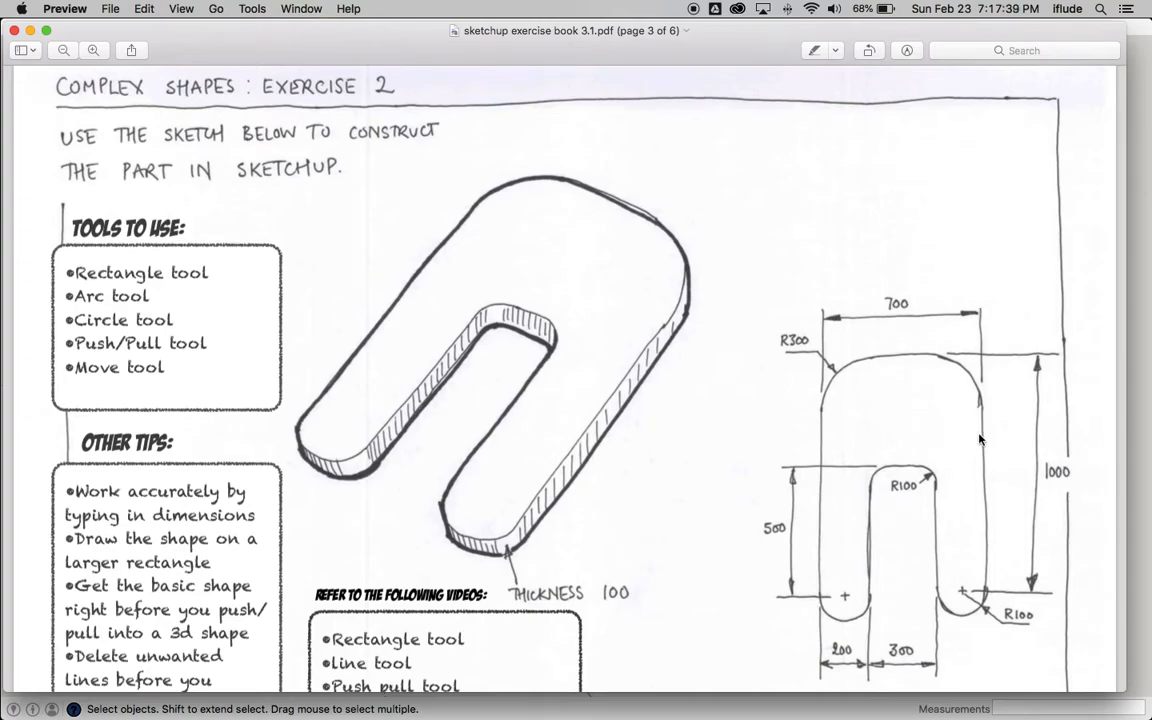
- Switch to SketchUp and draw a 700 by 1000 mm rectangle on the ground plane, starting at the origin
{"action": "key", "text": "super+Tab"}
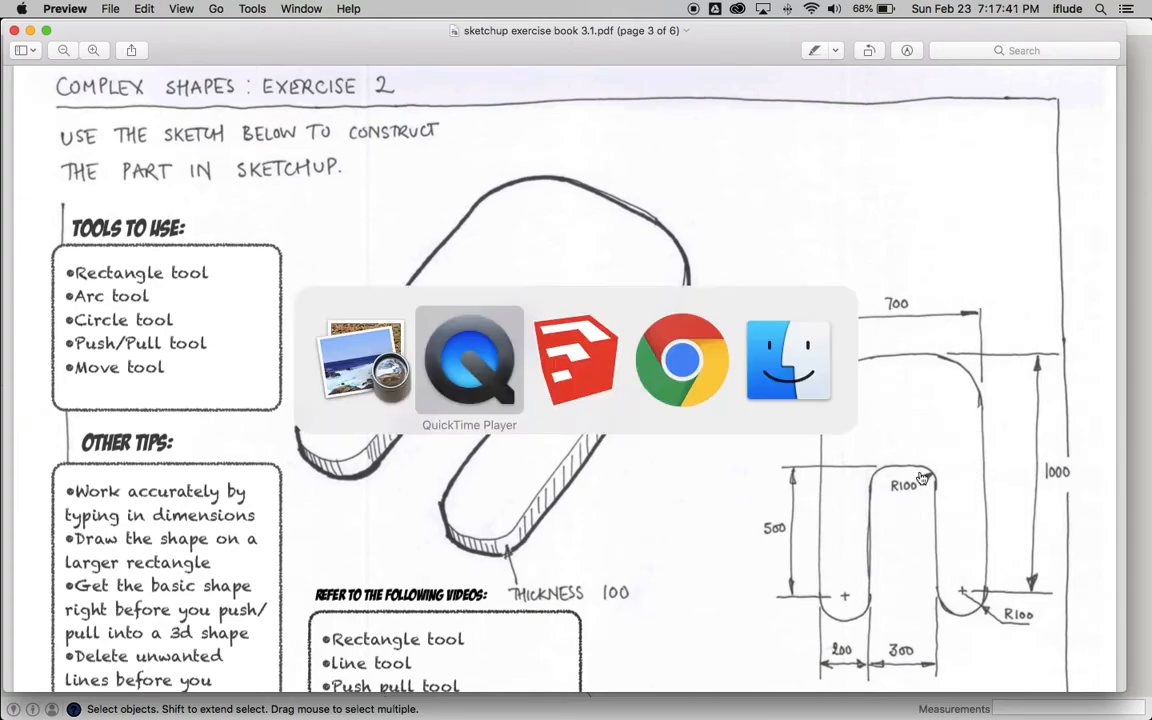
{"action": "key", "text": "super+Tab"}
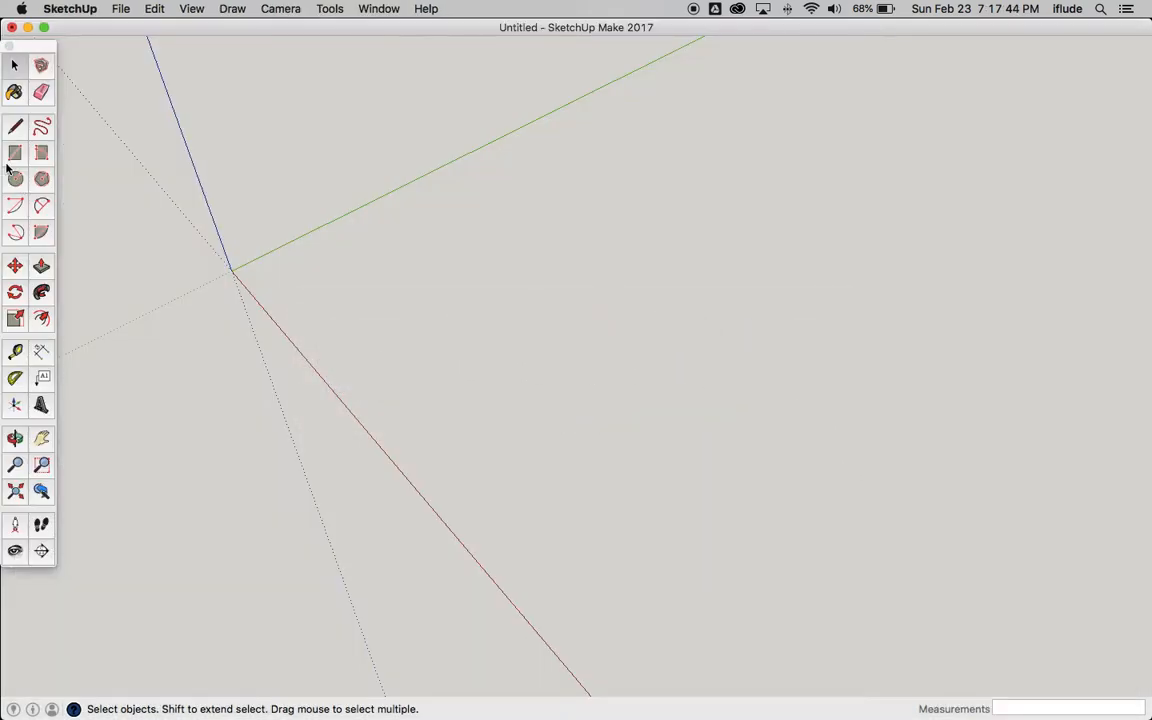
{"action": "left_click", "coordinate": [16, 150]}
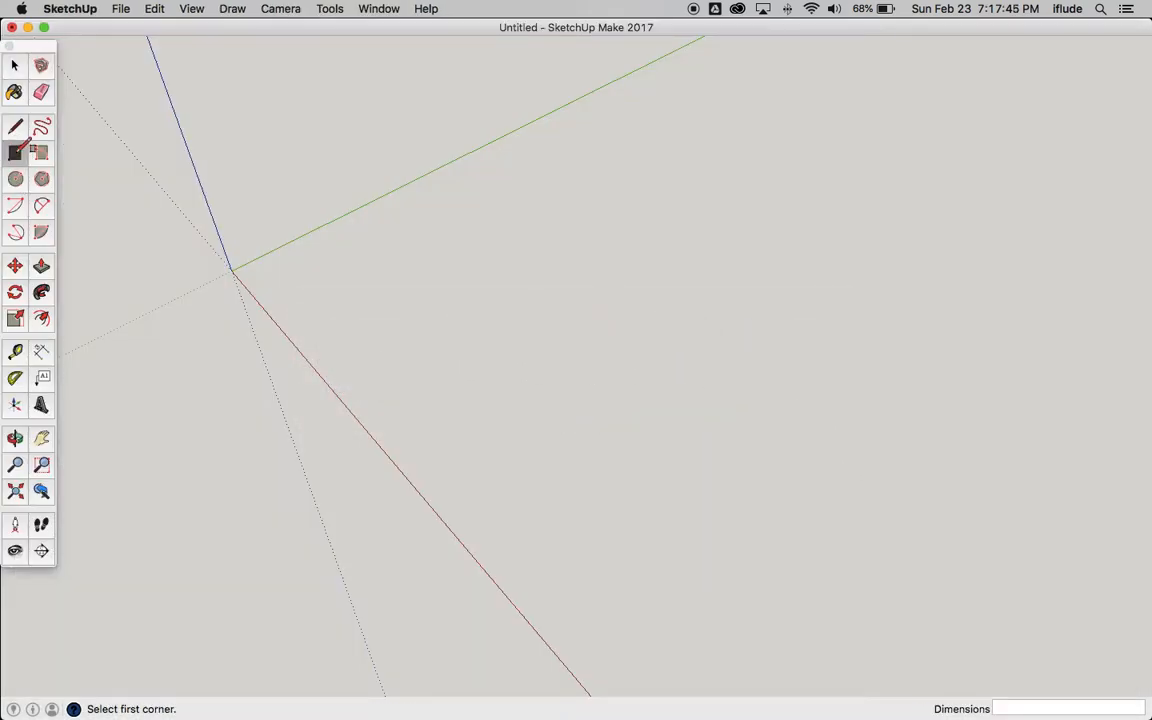
{"action": "left_click", "coordinate": [231, 270]}
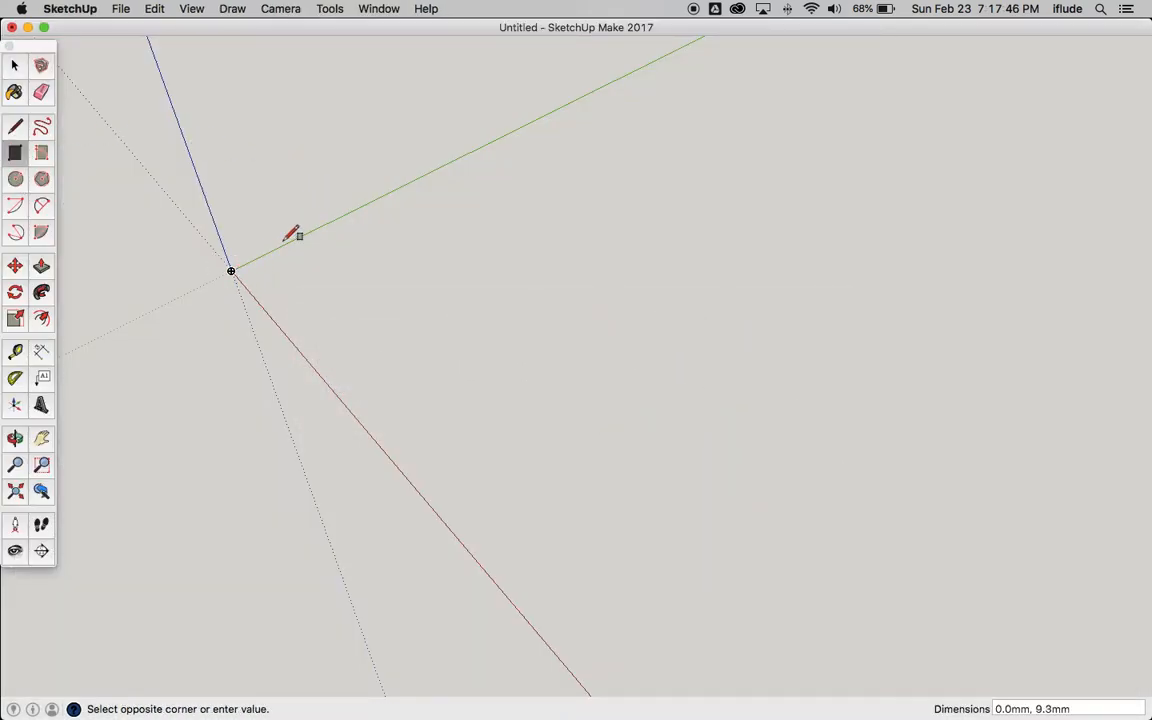
{"action": "left_click", "coordinate": [507, 217]}
{"action": "type", "text": "7"}
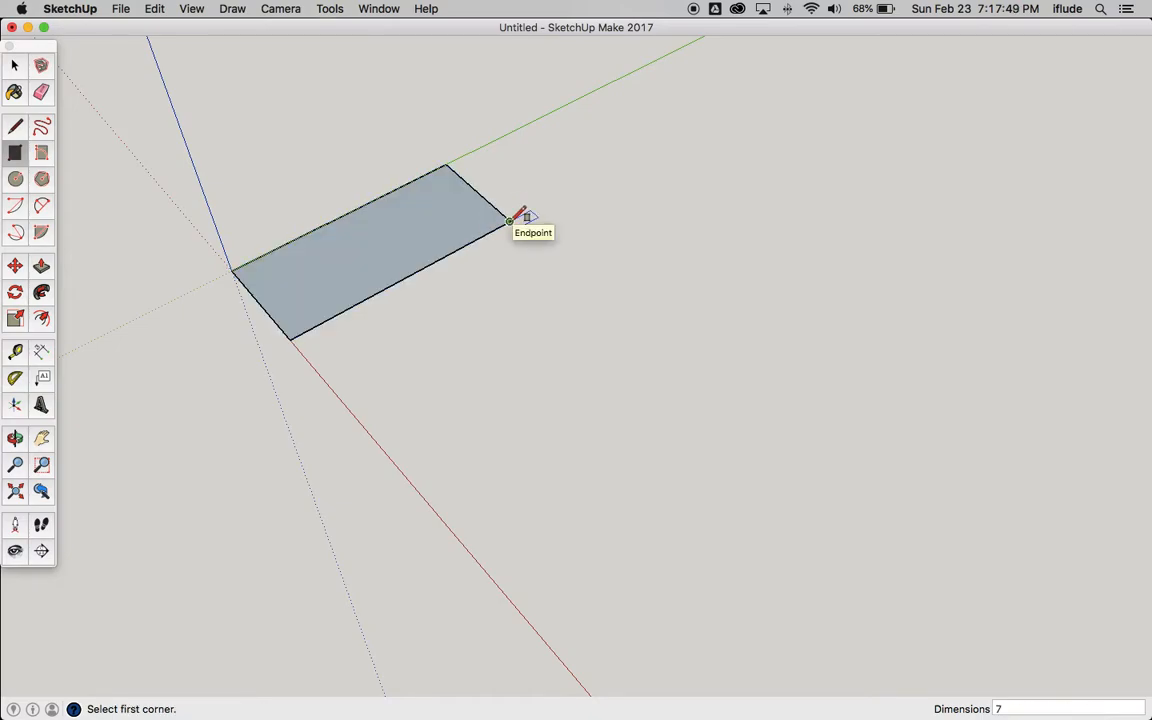
{"action": "type", "text": "00,1000"}
{"action": "key", "text": "Return"}
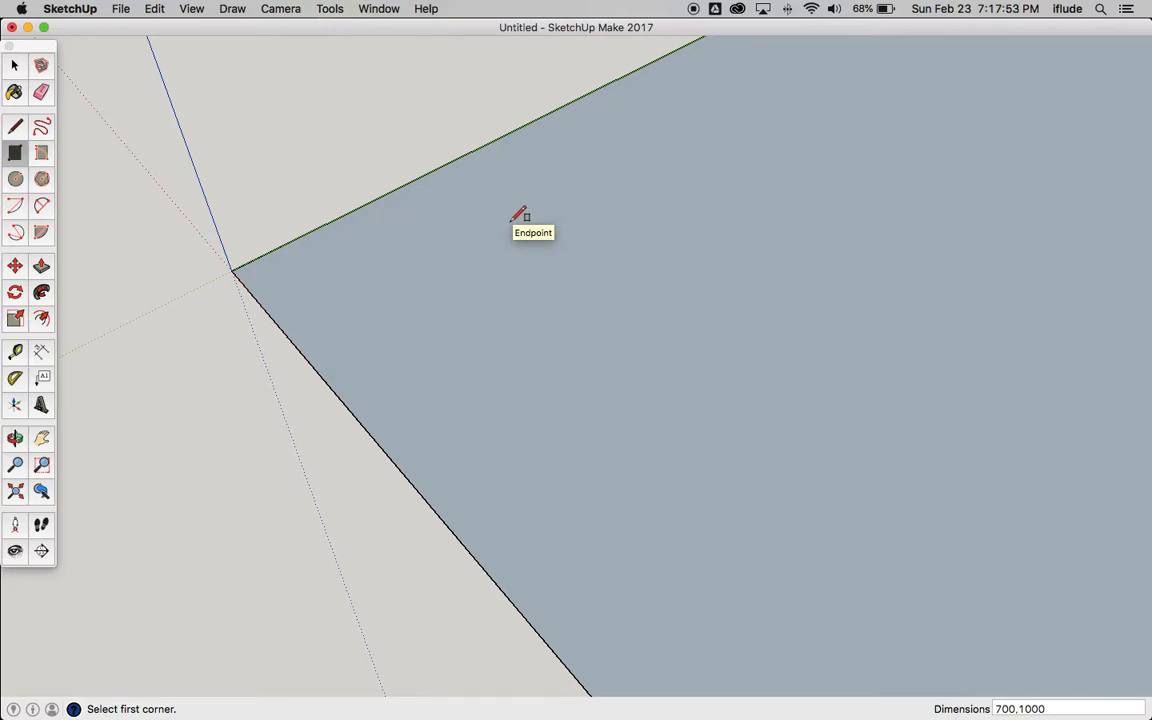
{"action": "scroll", "coordinate": [588, 352], "scroll_direction": "down", "scroll_amount": 5}
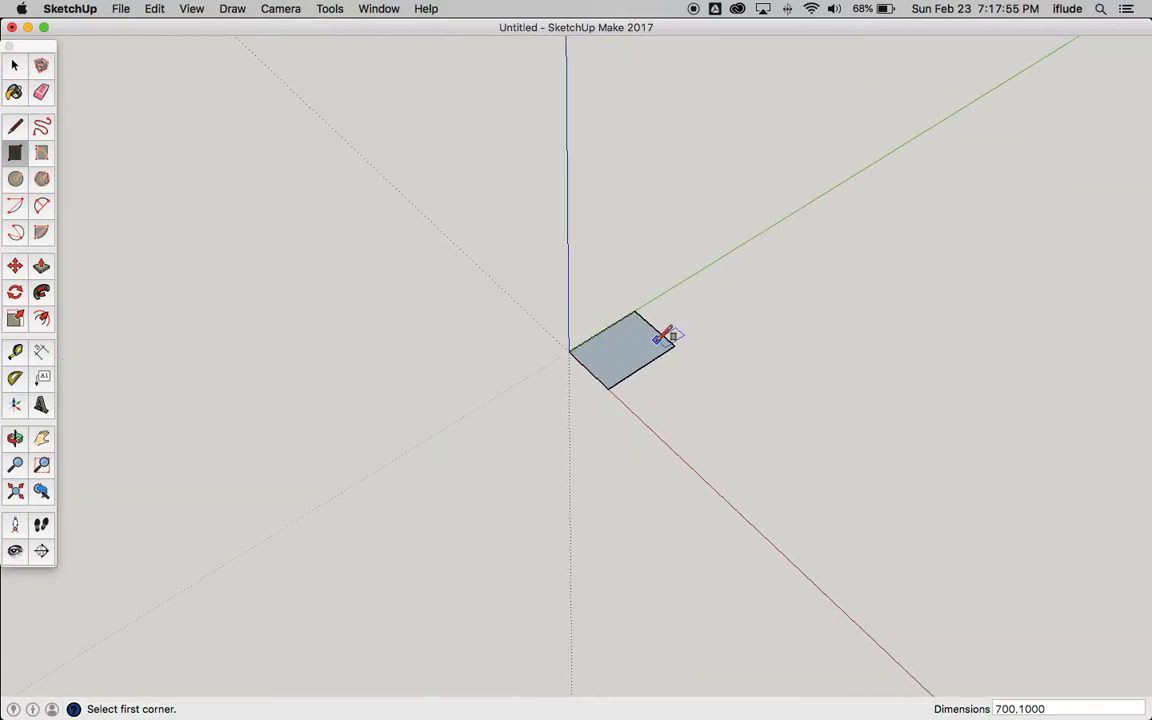
{"action": "scroll", "coordinate": [663, 338], "scroll_direction": "up", "scroll_amount": 5}
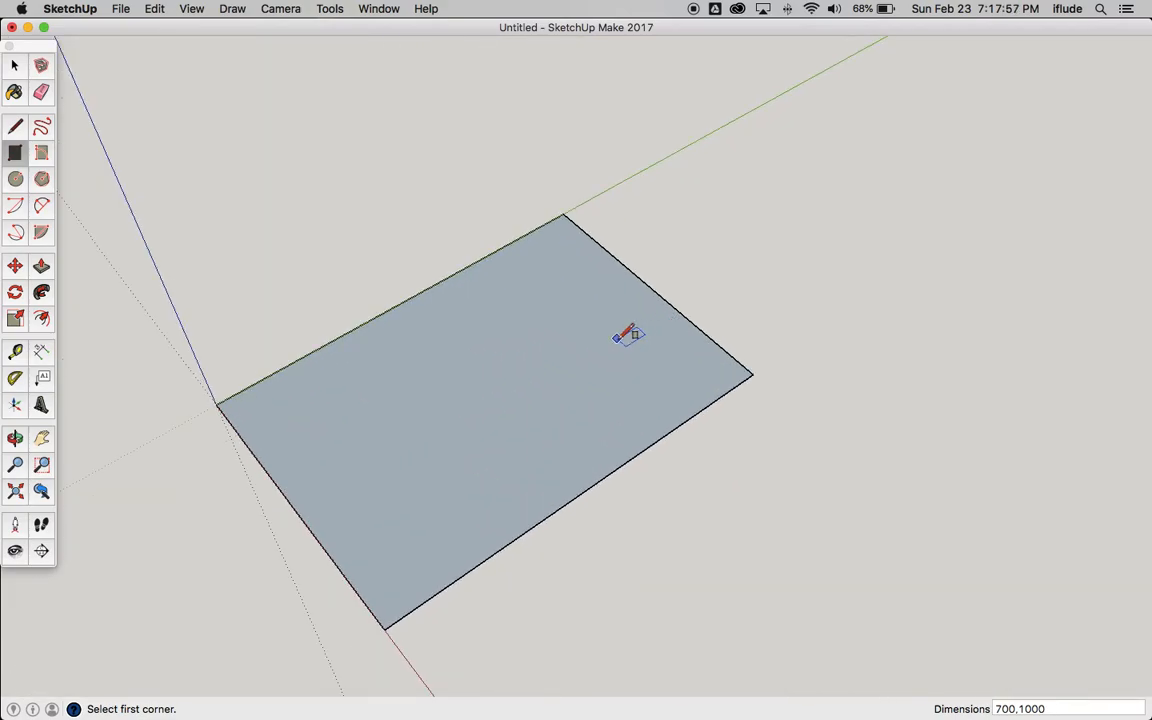
{"action": "scroll", "coordinate": [628, 336], "scroll_direction": "up", "scroll_amount": 1}
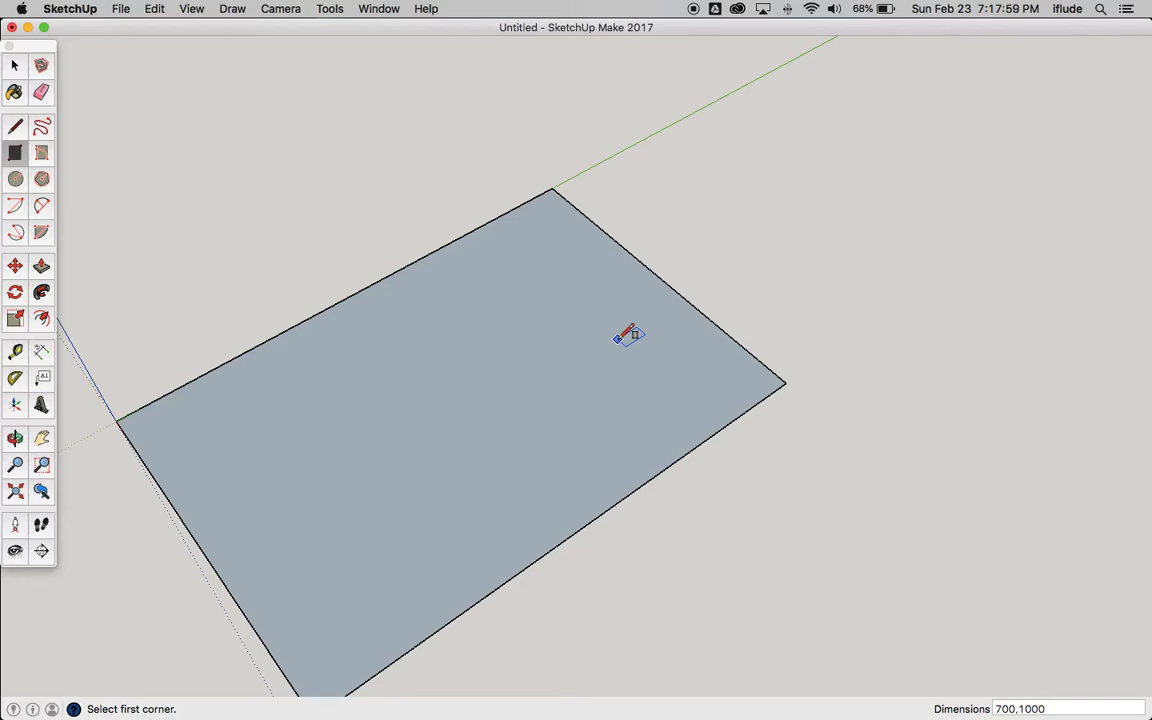
- Check the exercise drawing in Preview, then in SketchUp place a guide parallel to the rectangle's red-axis edge, offset 500 mm inward
{"action": "key", "text": "super+Tab"}
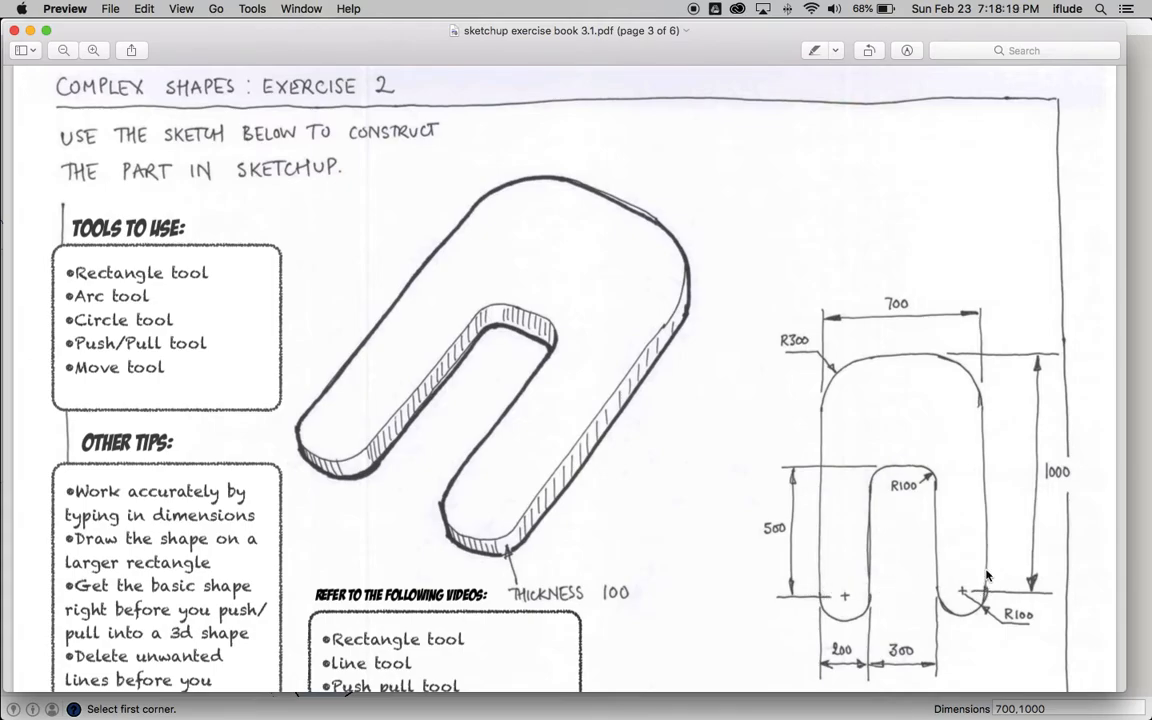
{"action": "key", "text": "super+Tab"}
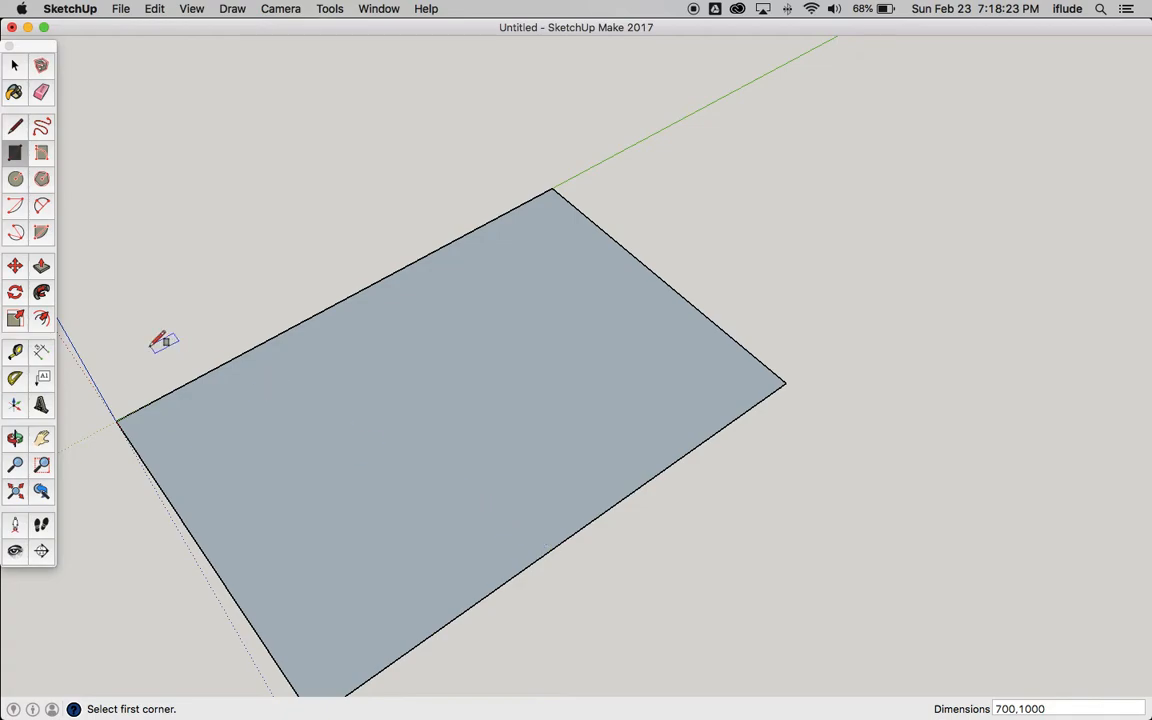
{"action": "left_click", "coordinate": [17, 352]}
{"action": "left_click", "coordinate": [163, 492]}
{"action": "left_click", "coordinate": [322, 421]}
{"action": "type", "text": "500"}
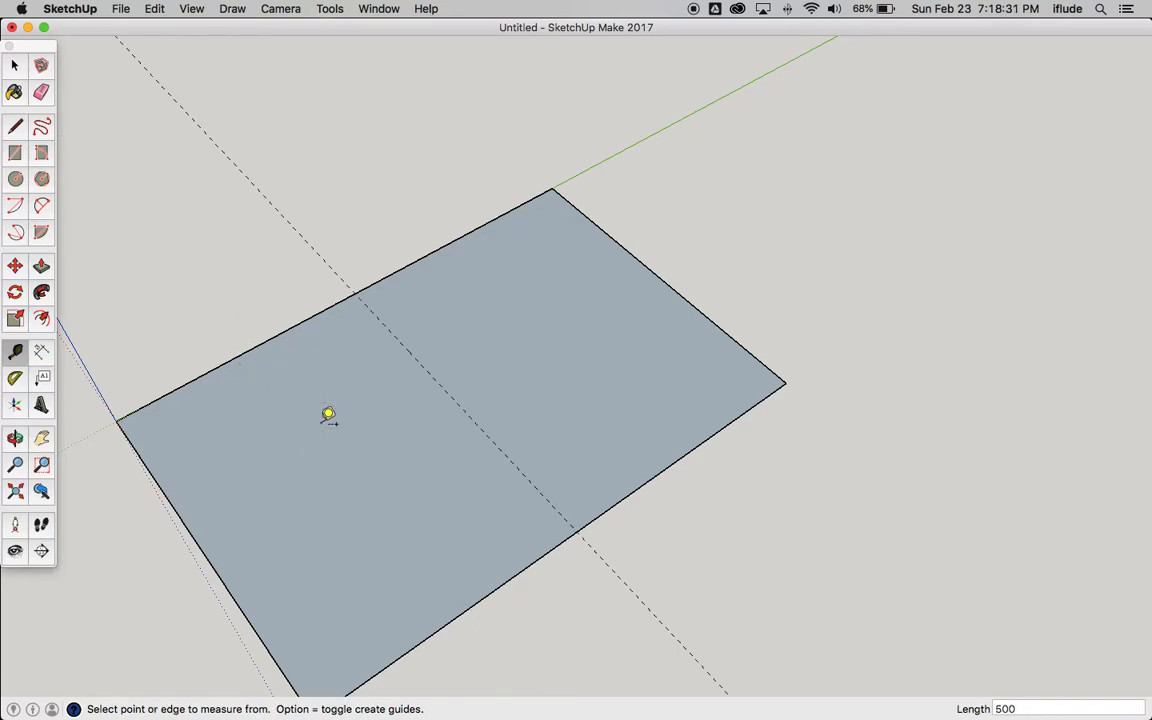
- Place two guides parallel to the rectangle's long edges, each offset 200 mm inward
{"action": "left_click", "coordinate": [205, 373]}
{"action": "left_click", "coordinate": [243, 408]}
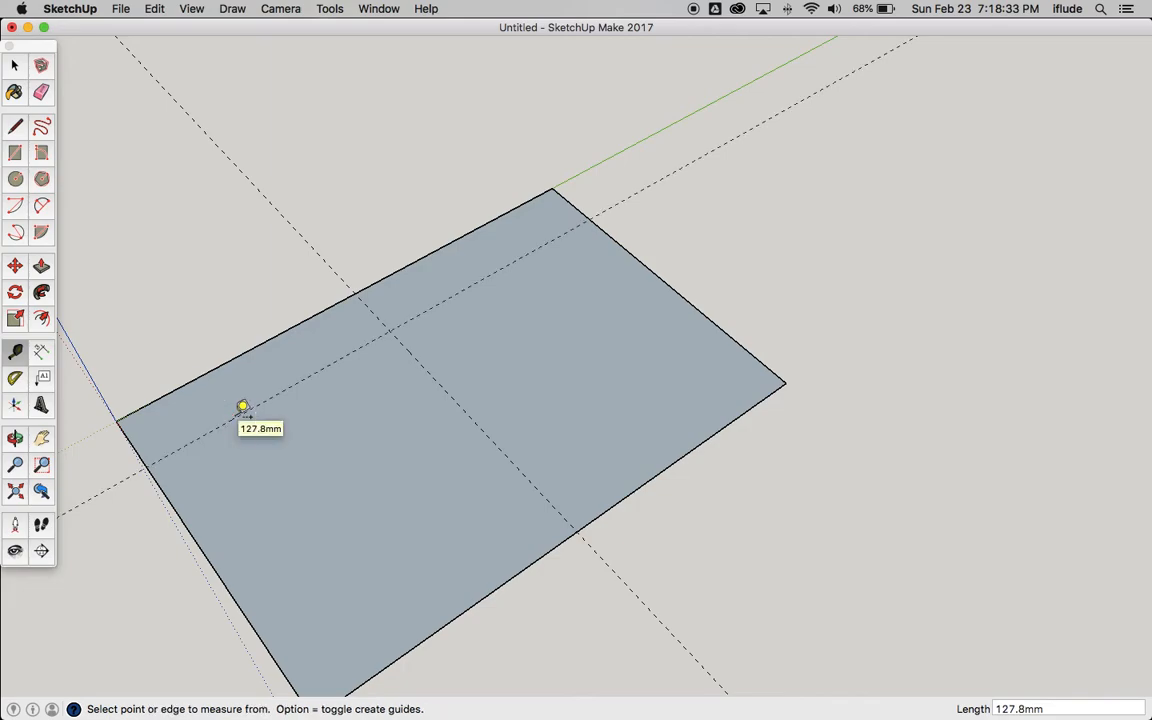
{"action": "type", "text": "200"}
{"action": "left_click", "coordinate": [488, 594]}
{"action": "left_click", "coordinate": [452, 532]}
{"action": "type", "text": "20"}
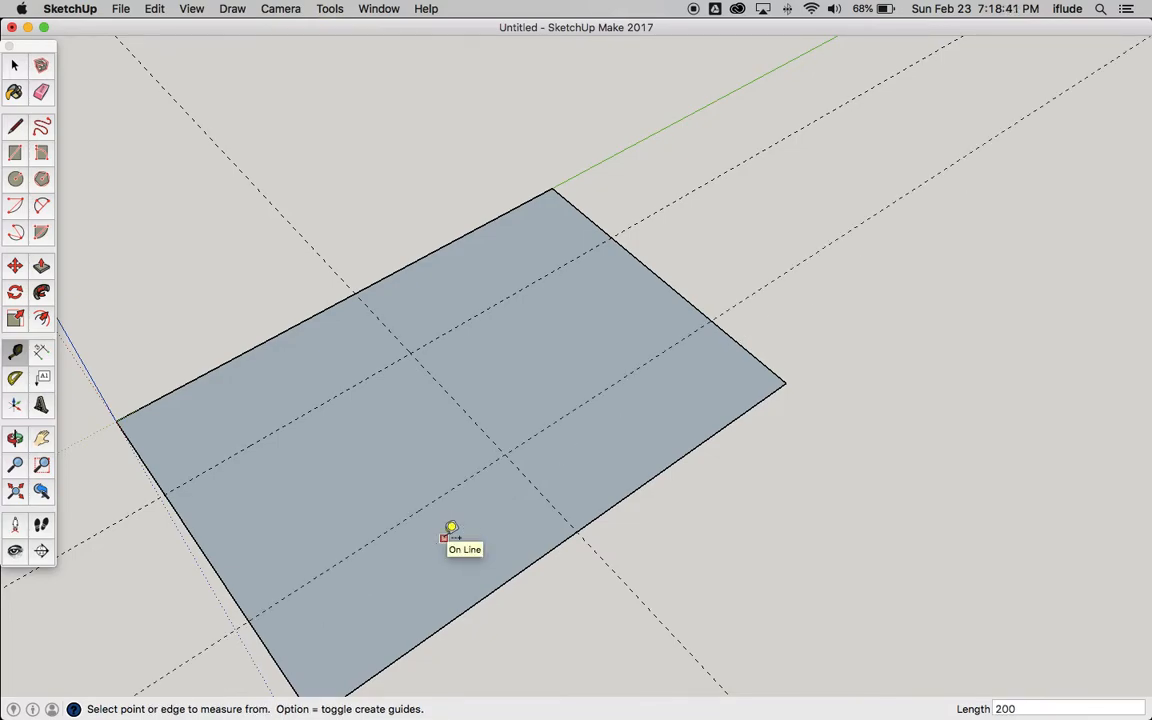
- Trace the slot's outline with lines along the guides, from the red-axis edge to the 500 mm guide and back
{"action": "scroll", "coordinate": [415, 507], "scroll_direction": "down", "scroll_amount": 2}
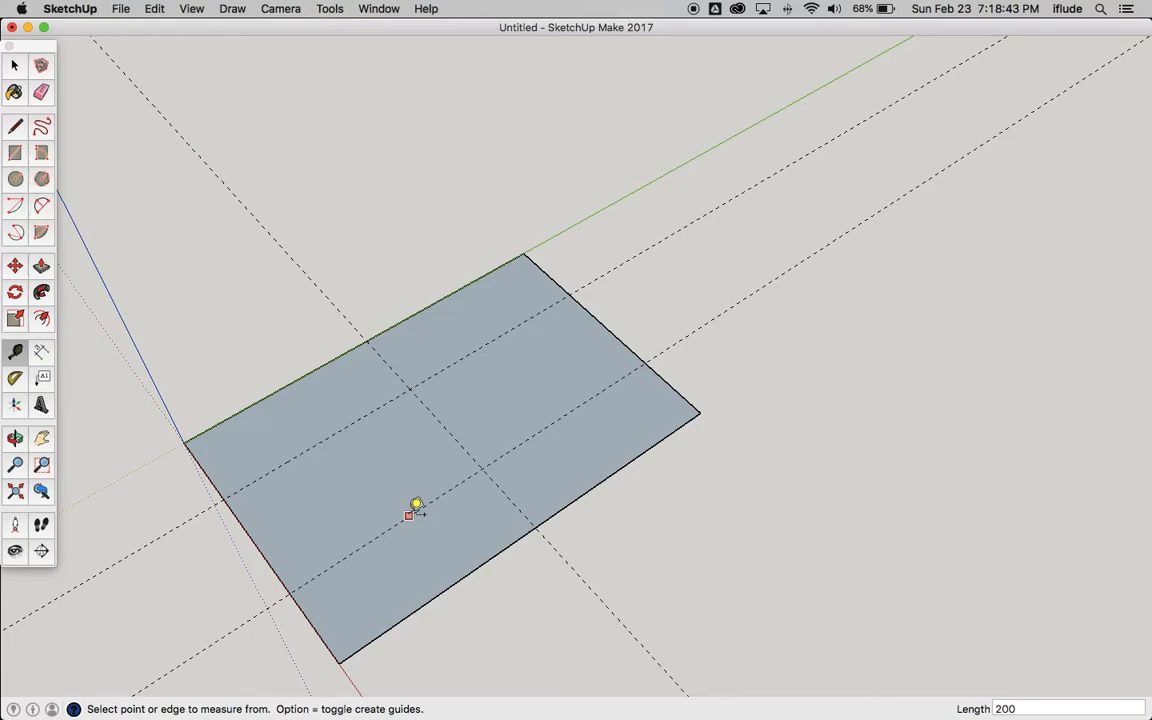
{"action": "left_click", "coordinate": [15, 438]}
{"action": "left_click_drag", "start_coordinate": [185, 481], "coordinate": [337, 457]}
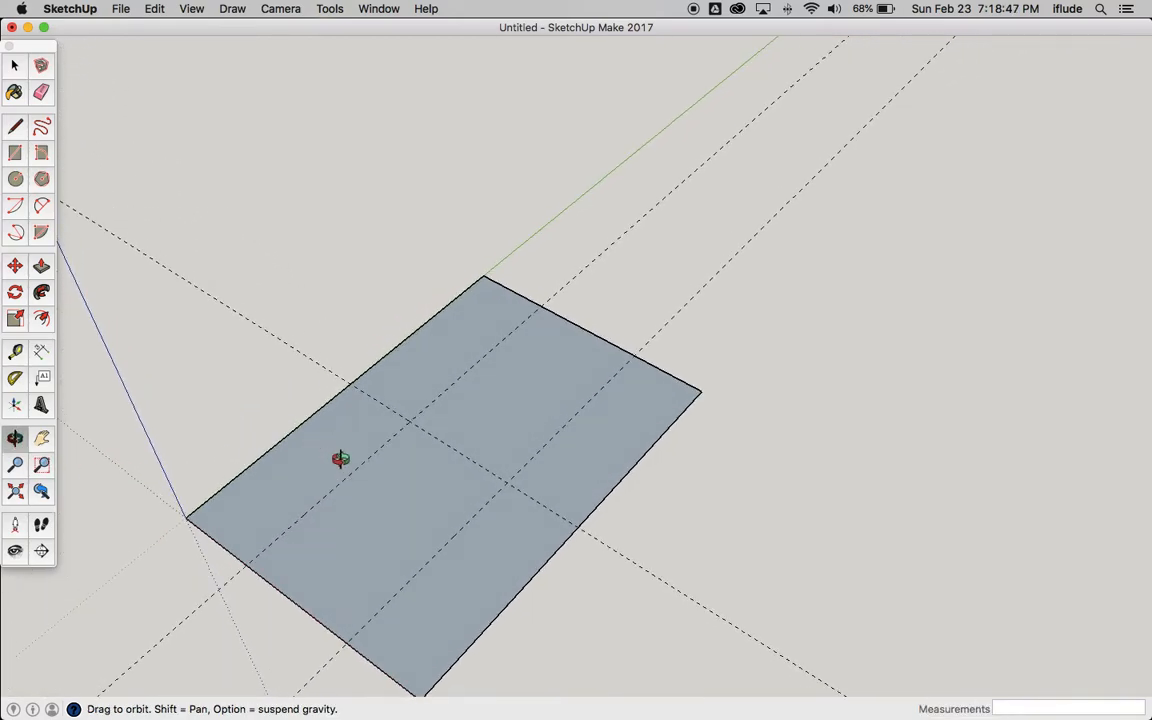
{"action": "left_click", "coordinate": [15, 129]}
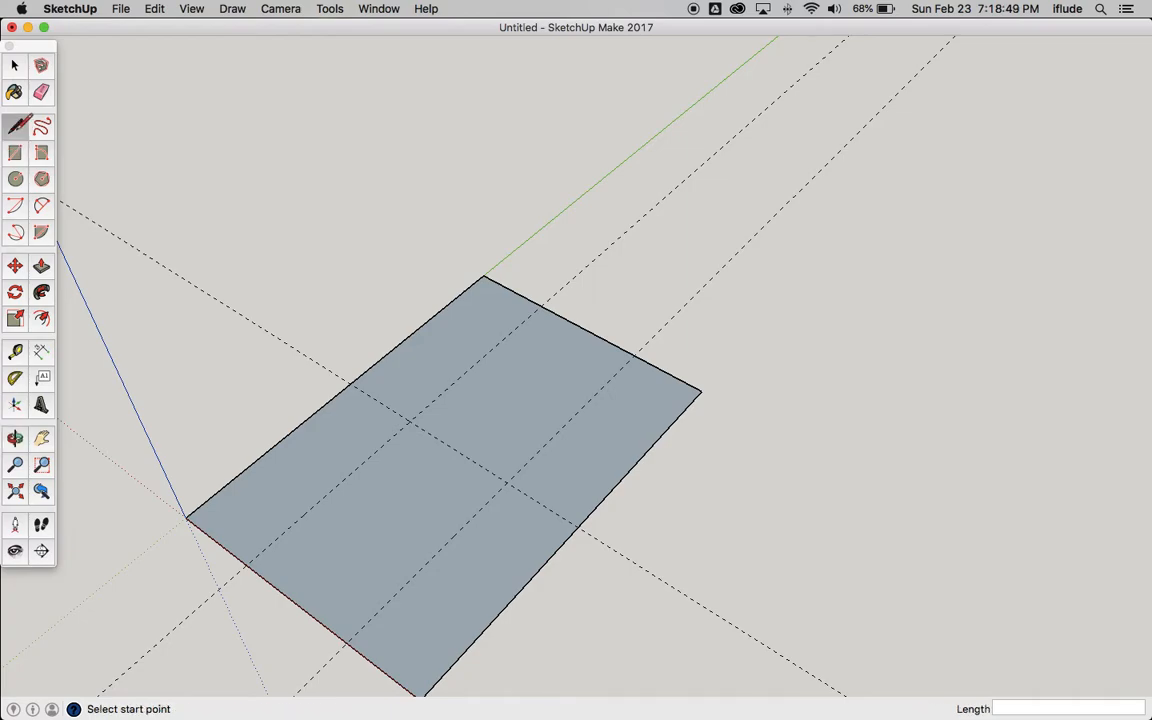
{"action": "left_click", "coordinate": [246, 565]}
{"action": "left_click", "coordinate": [410, 421]}
{"action": "left_click", "coordinate": [508, 482]}
{"action": "left_click", "coordinate": [348, 640]}
- Delete the face inside the slot outline and the edge closing its open end on the red axis
{"action": "left_click", "coordinate": [14, 65]}
{"action": "left_click", "coordinate": [410, 488]}
{"action": "left_click", "coordinate": [475, 436]}
{"action": "left_click", "coordinate": [437, 478]}
{"action": "left_click", "coordinate": [473, 409]}
{"action": "left_click", "coordinate": [450, 458]}
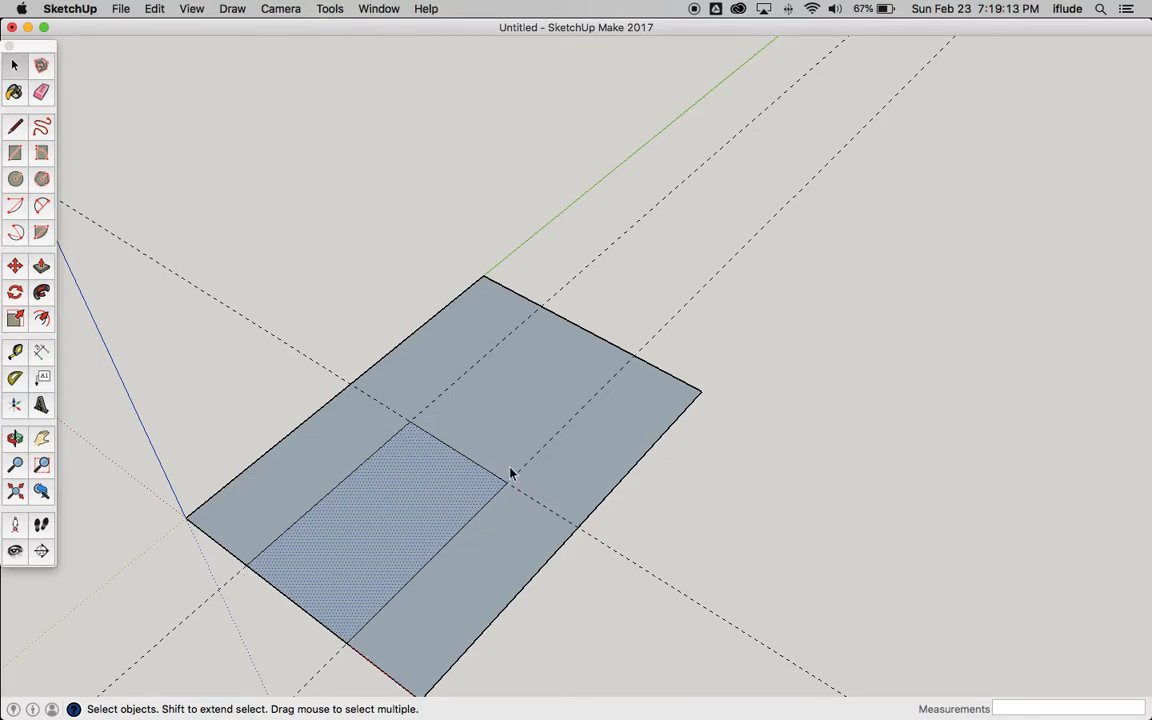
{"action": "left_click", "coordinate": [288, 597]}
{"action": "key", "text": "Delete"}
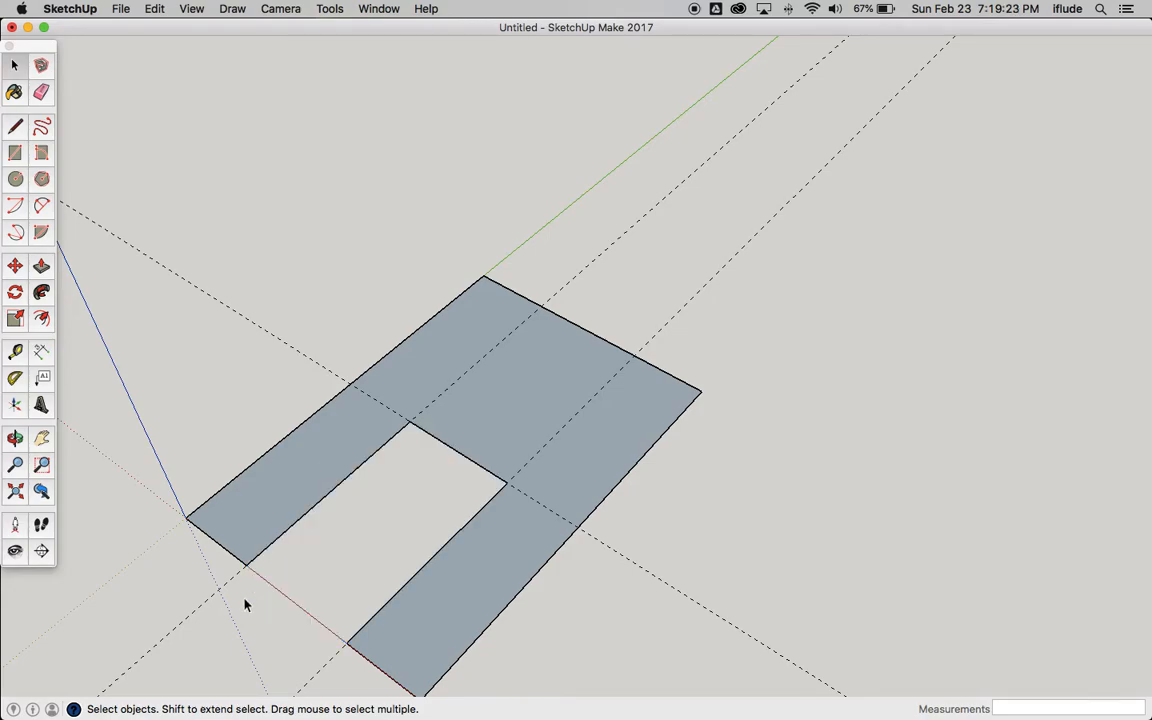
- Examine the exercise drawing in Preview for the radius of the outer corners, and return to SketchUp
{"action": "left_click", "coordinate": [15, 438]}
{"action": "left_click_drag", "start_coordinate": [230, 440], "coordinate": [458, 545]}
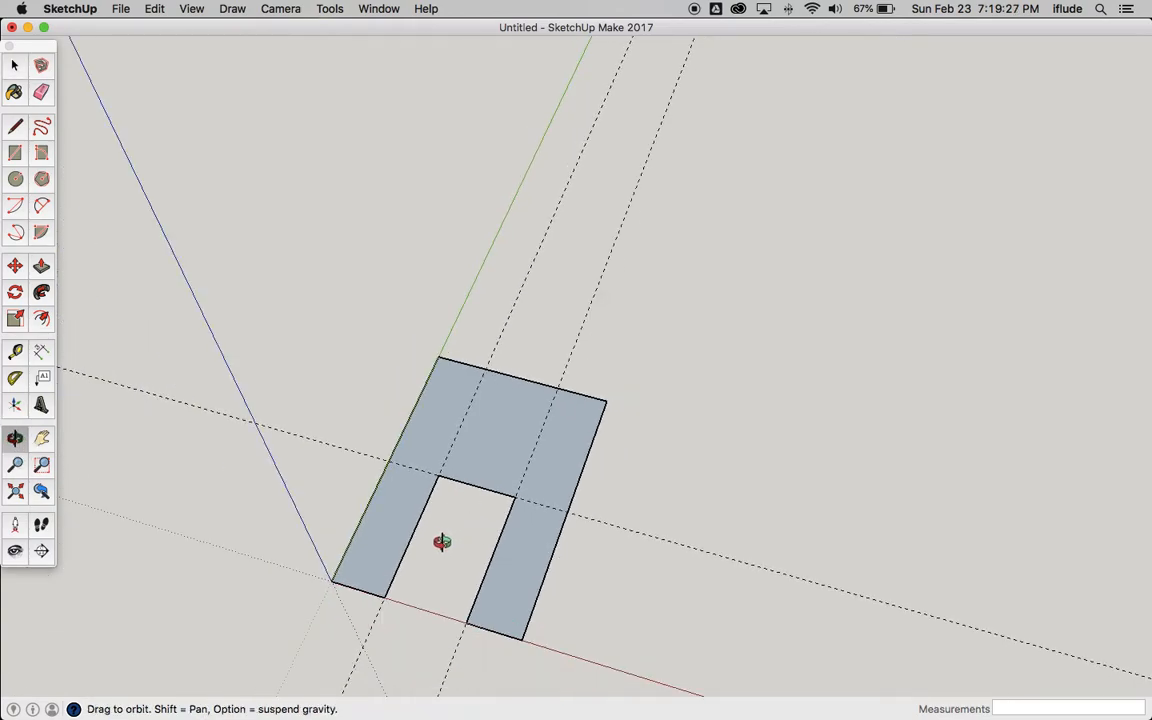
{"action": "key", "text": "super+Tab"}
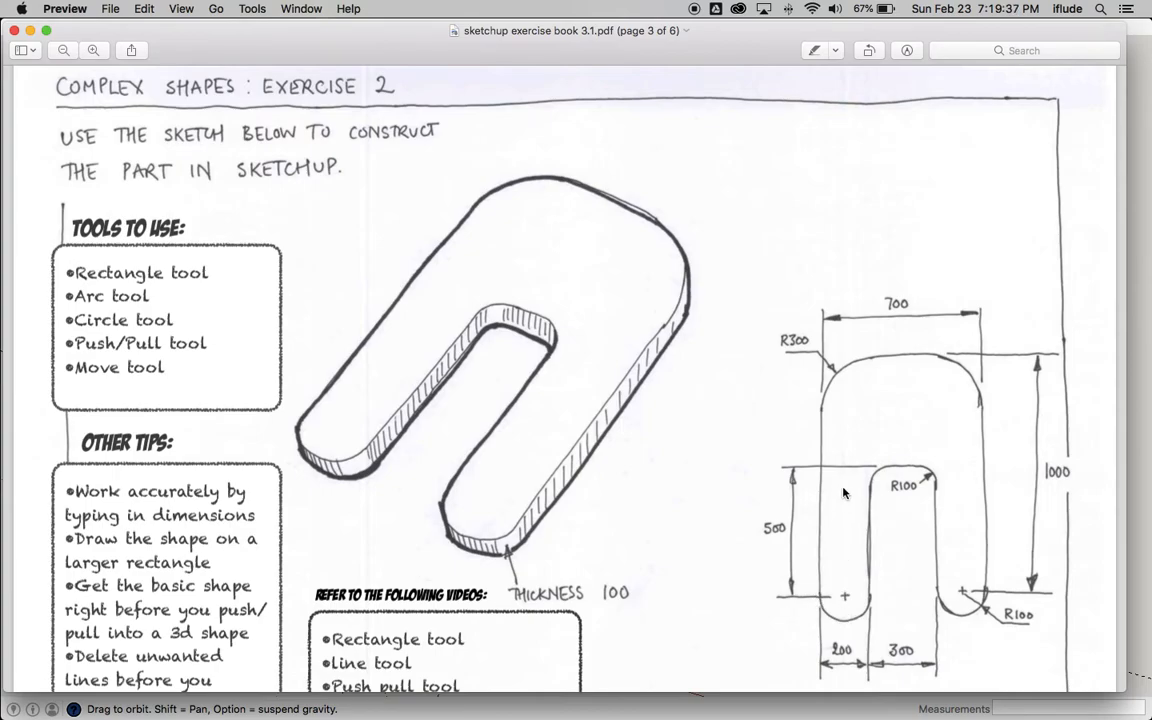
{"action": "key", "text": "super+Tab"}
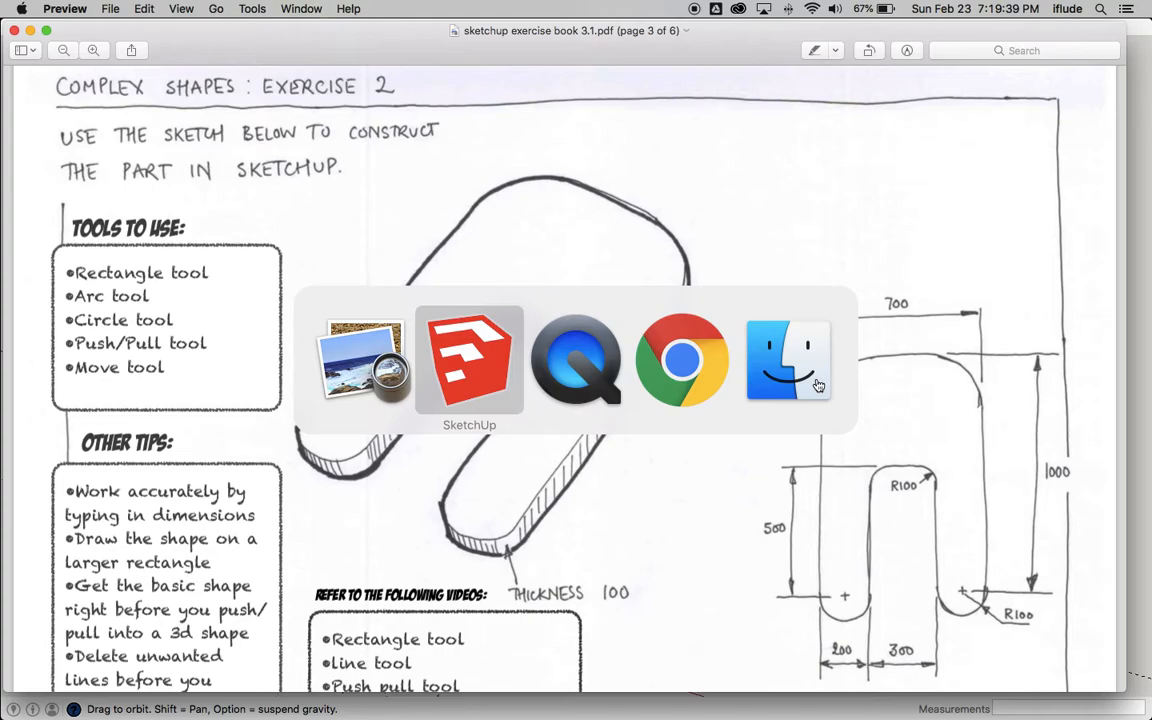
{"action": "left_click", "coordinate": [816, 384]}
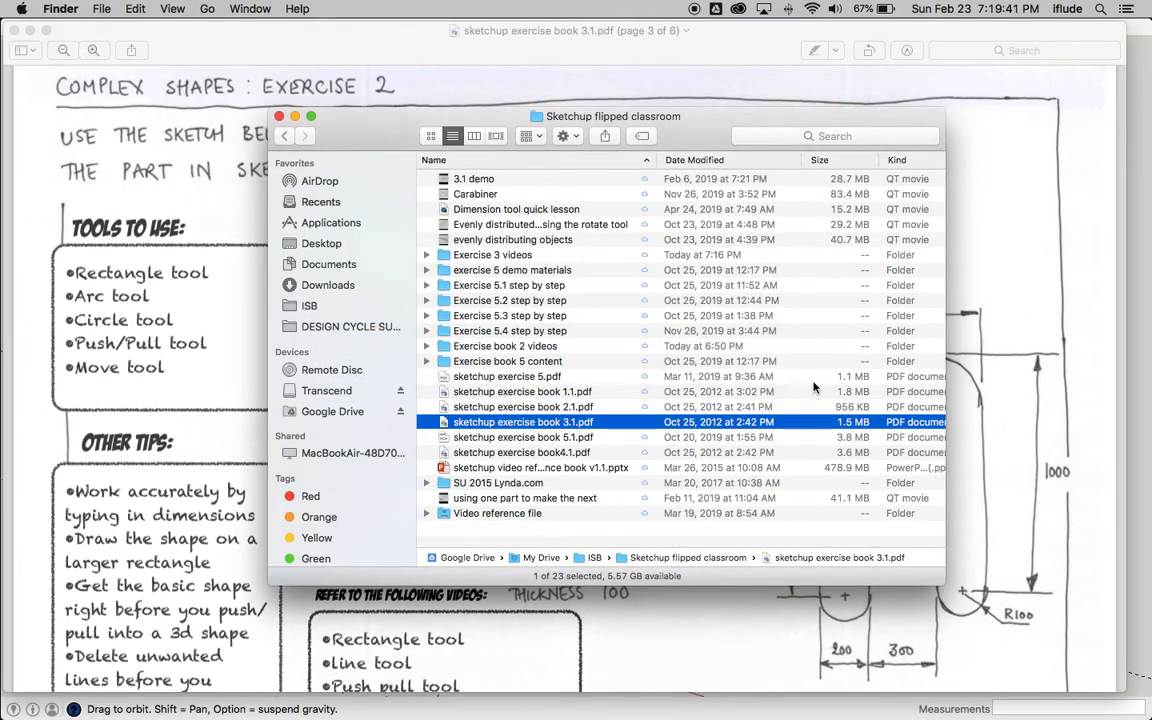
{"action": "key", "text": "super+Tab"}
{"action": "key", "text": "super+Tab"}
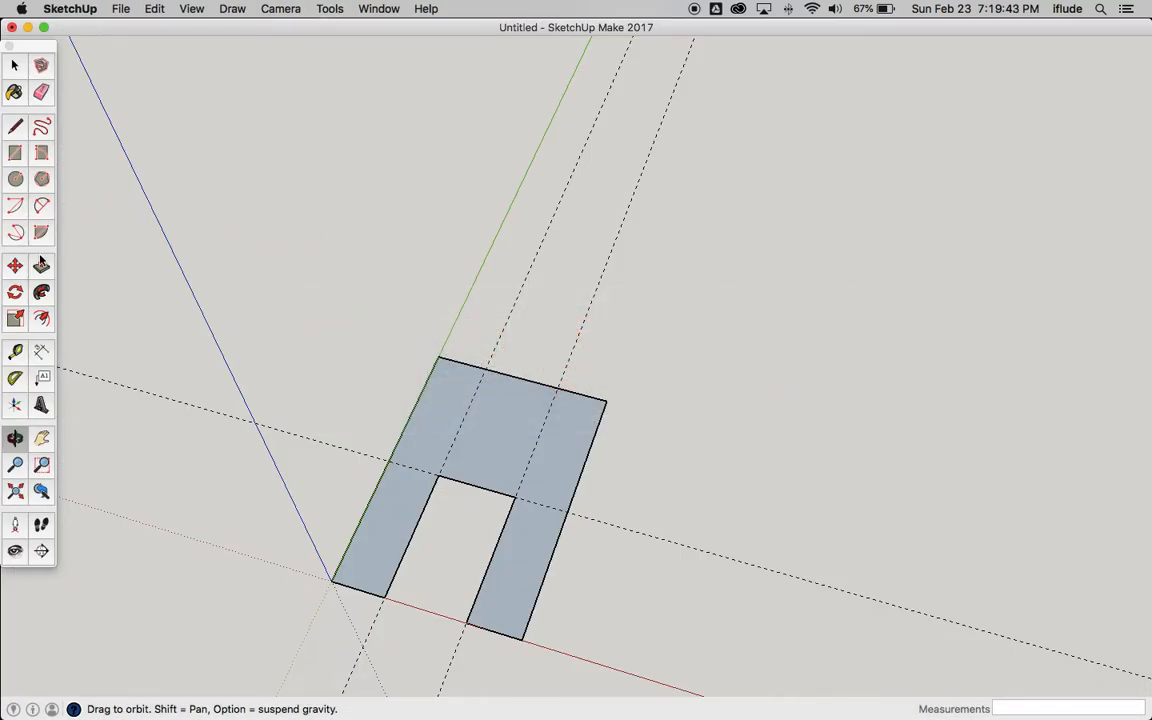
- Round both outer corners at the closed end with 2 Point Arcs tangent to the edges, radius 300 mm
{"action": "left_click", "coordinate": [41, 206]}
{"action": "scroll", "coordinate": [443, 340], "scroll_direction": "up", "scroll_amount": 3}
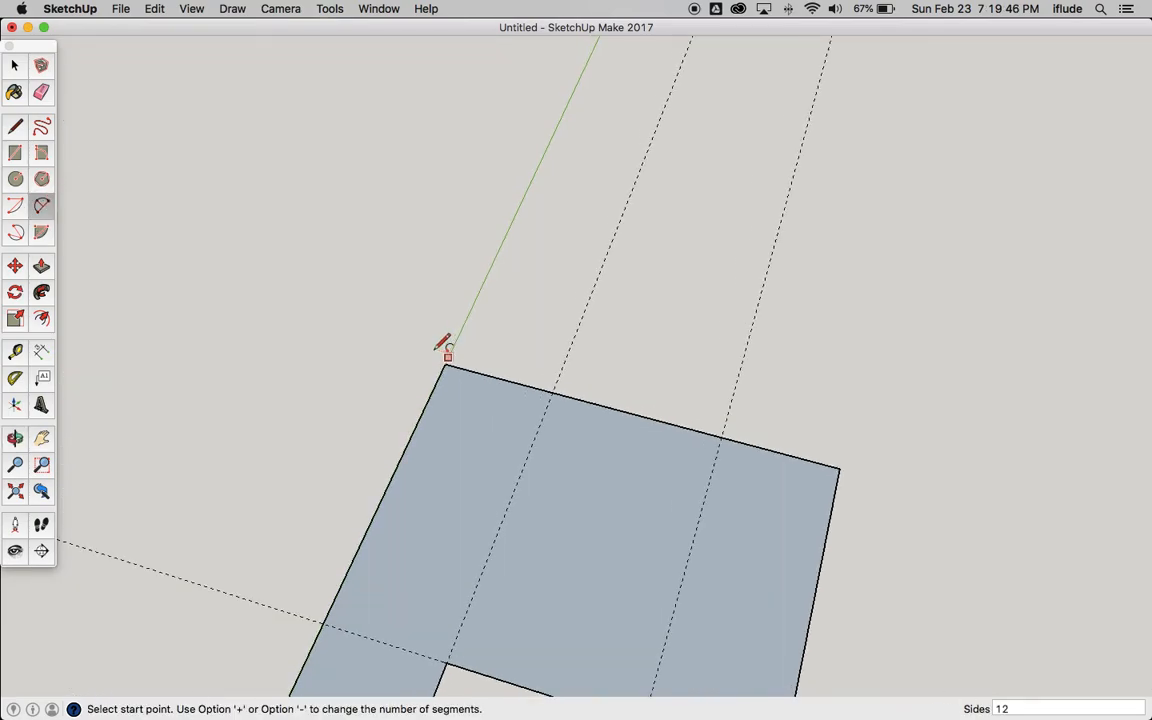
{"action": "left_click", "coordinate": [420, 419]}
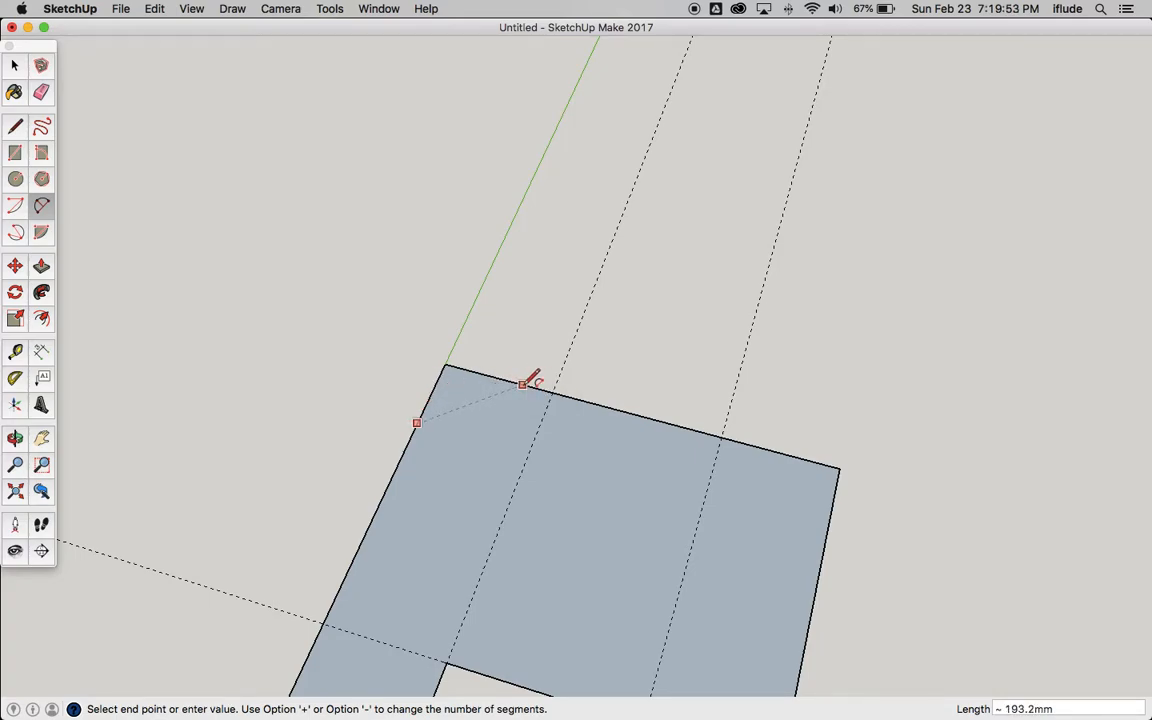
{"action": "key", "text": "Escape"}
{"action": "left_click", "coordinate": [411, 435]}
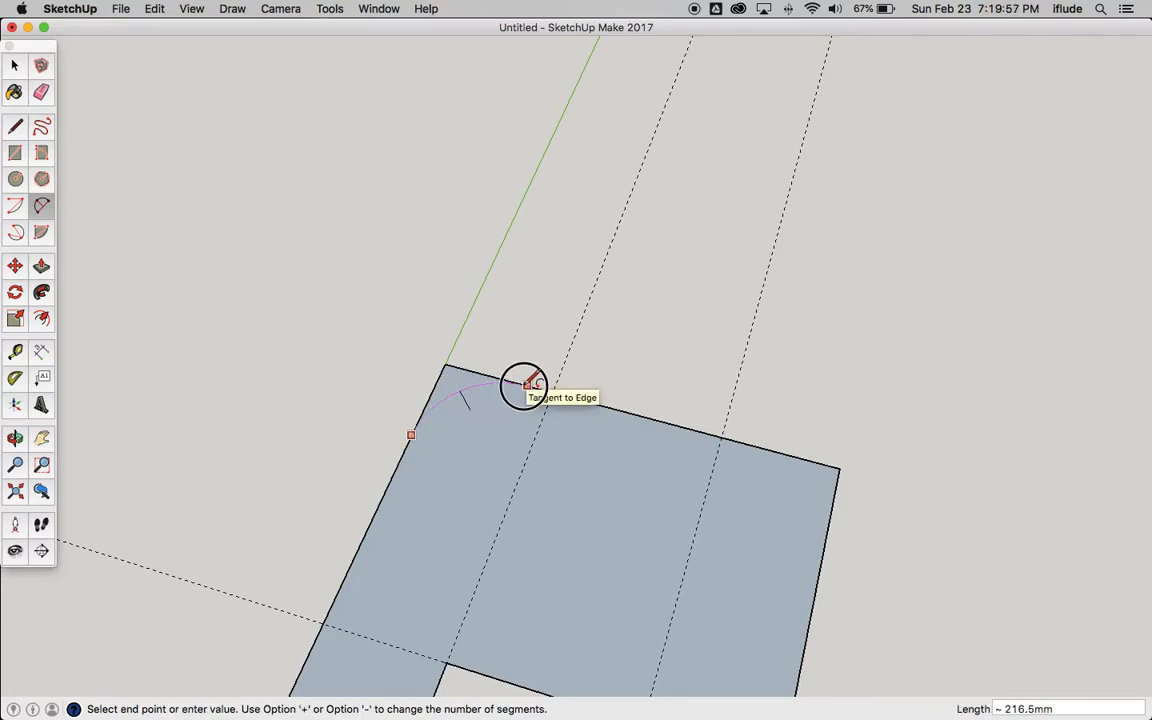
{"action": "scroll", "coordinate": [526, 385], "scroll_direction": "down", "scroll_amount": 1}
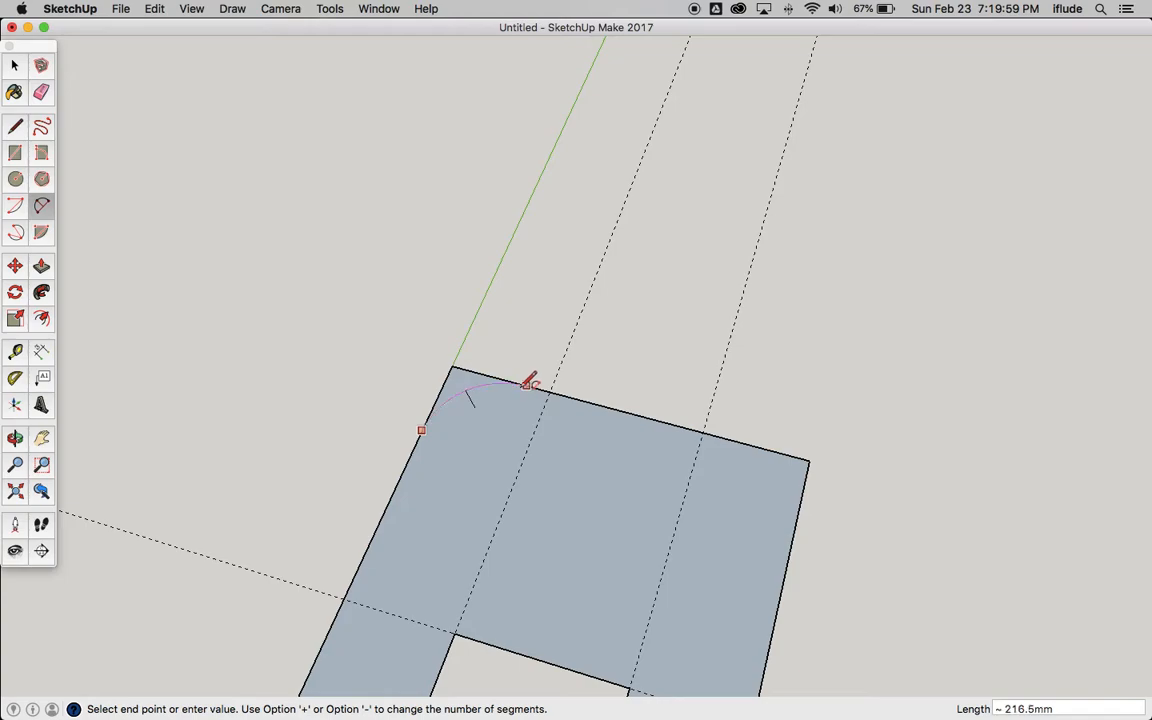
{"action": "left_click", "coordinate": [525, 385]}
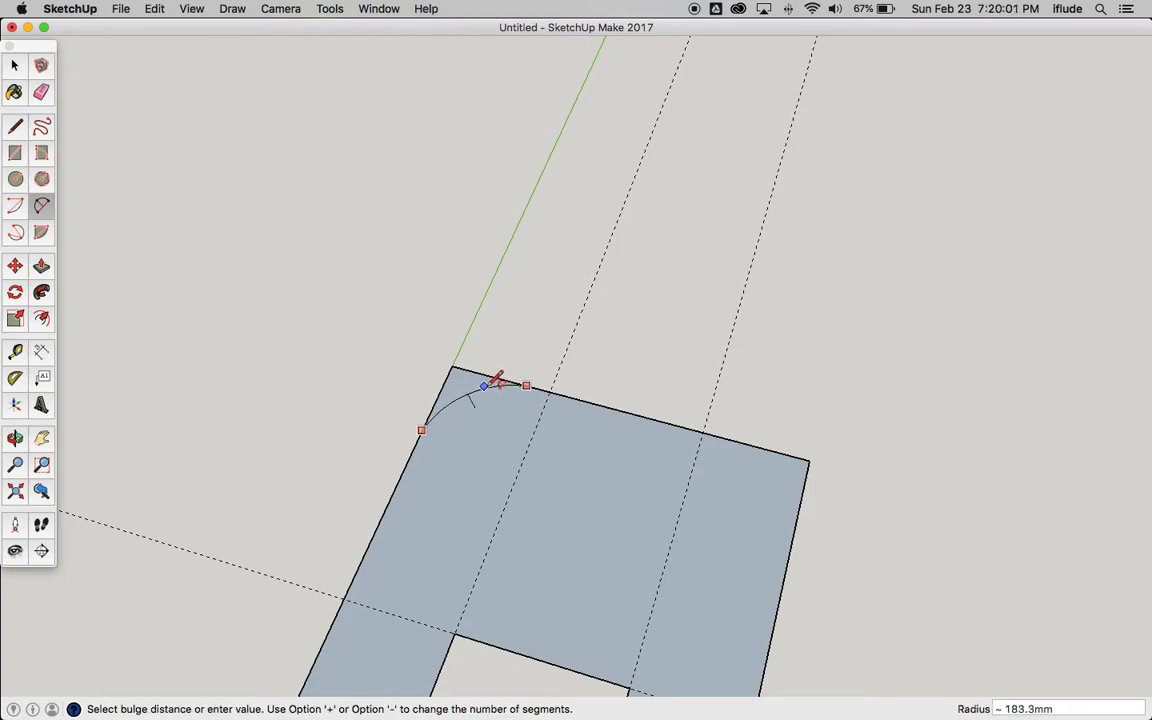
{"action": "type", "text": "300"}
{"action": "key", "text": "Return"}
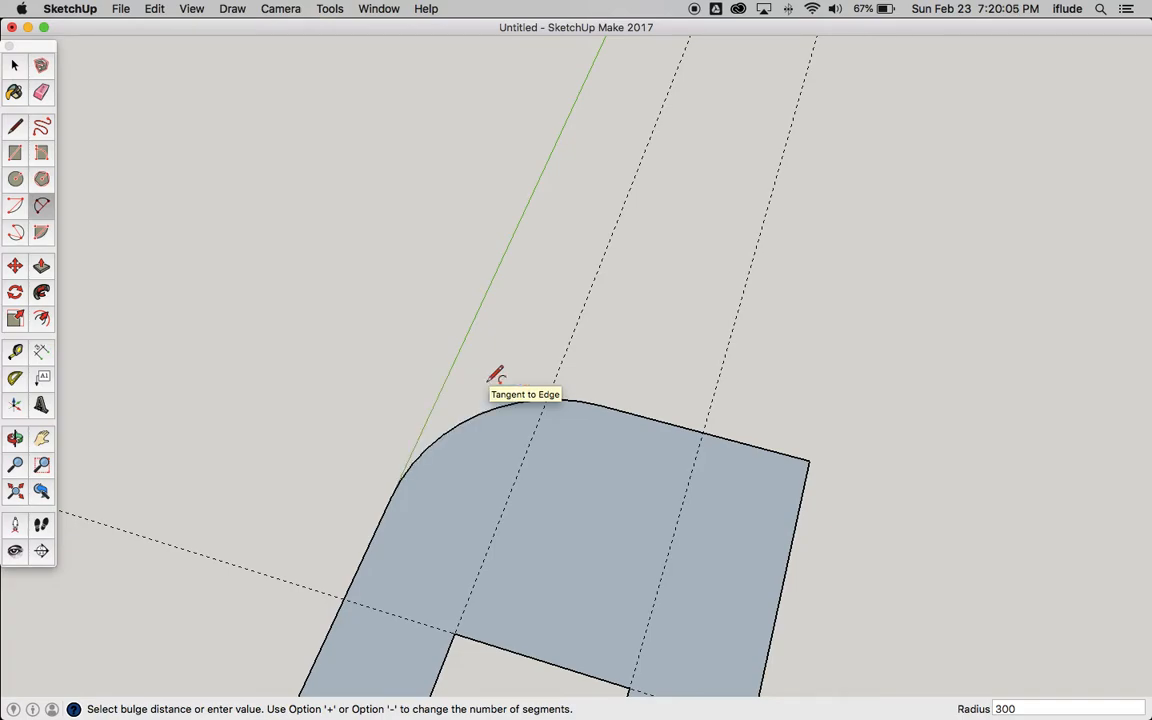
{"action": "double_click", "coordinate": [762, 480]}
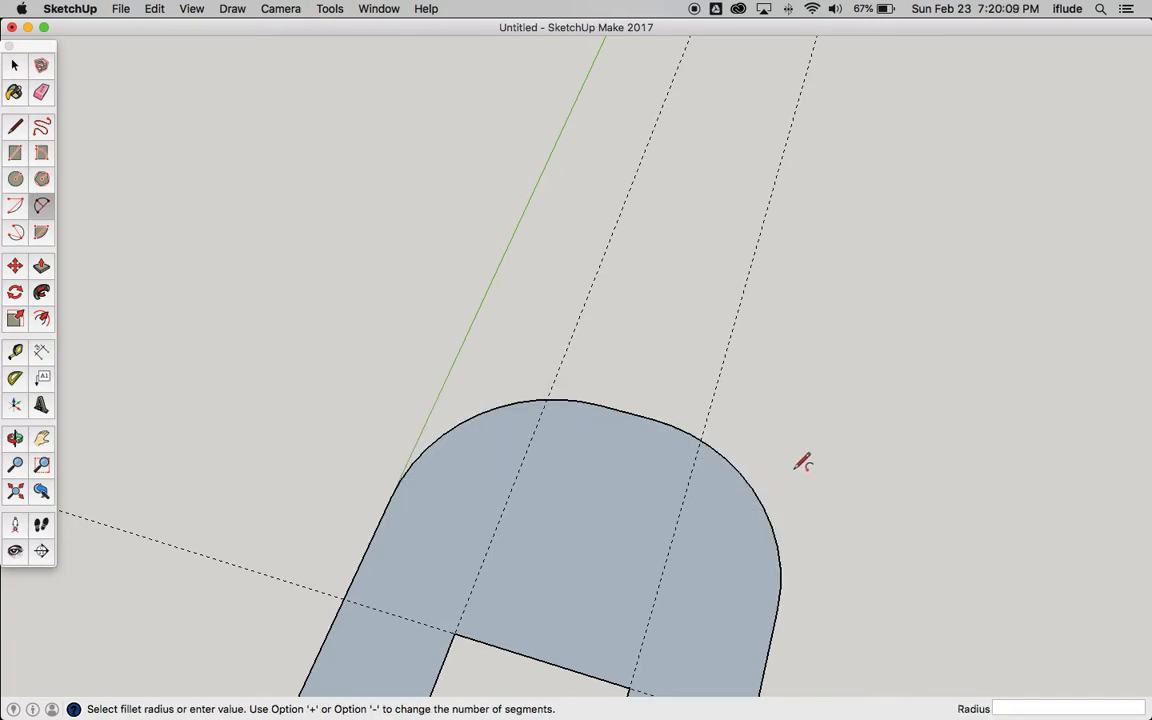
- Examine the exercise drawing in Preview for the shape and radius of the leg ends, and return to SketchUp
{"action": "scroll", "coordinate": [790, 466], "scroll_direction": "down", "scroll_amount": 3}
{"action": "key", "text": "super+Tab"}
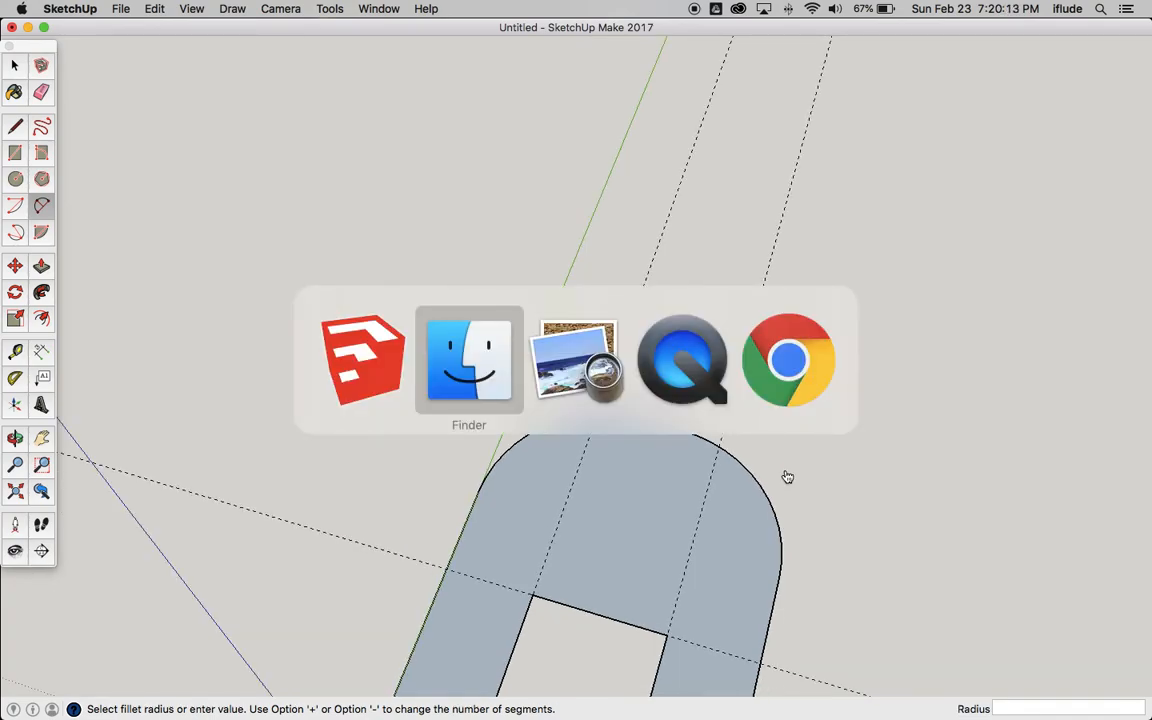
{"action": "key", "text": "super+Tab"}
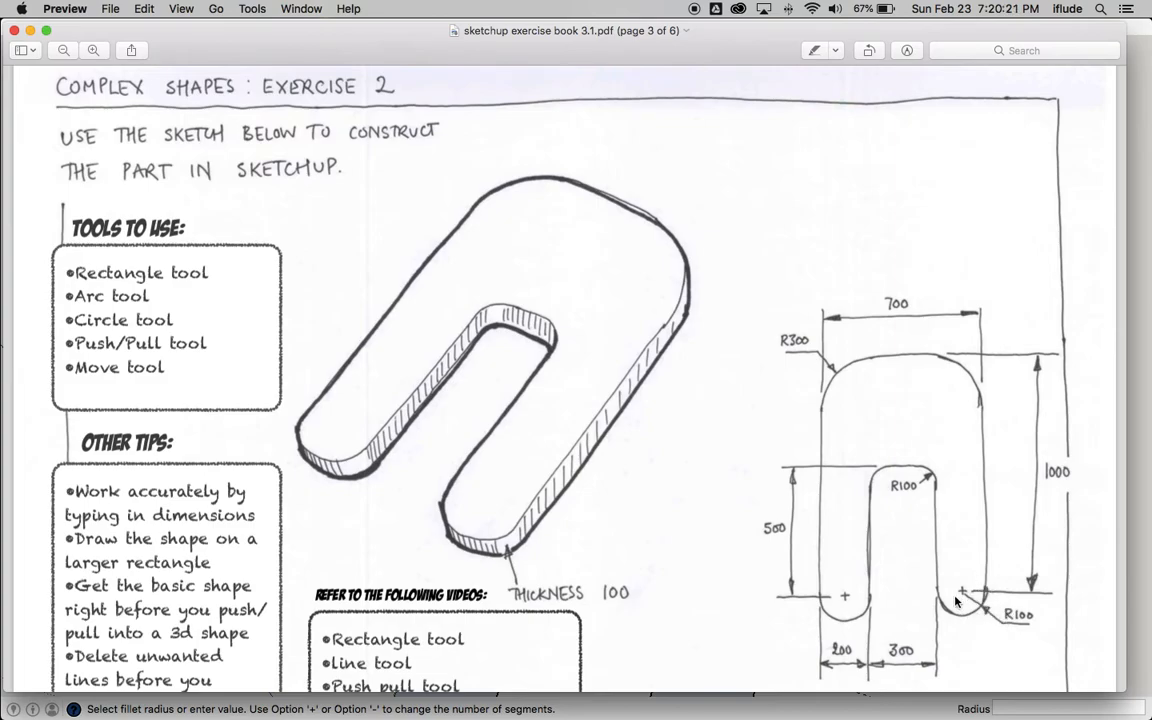
{"action": "key", "text": "super+Tab"}
- Draw a half-circle 2 Point Arc with a 100 mm bulge outward across the end of the leg at the origin
{"action": "scroll", "coordinate": [784, 553], "scroll_direction": "down", "scroll_amount": 4}
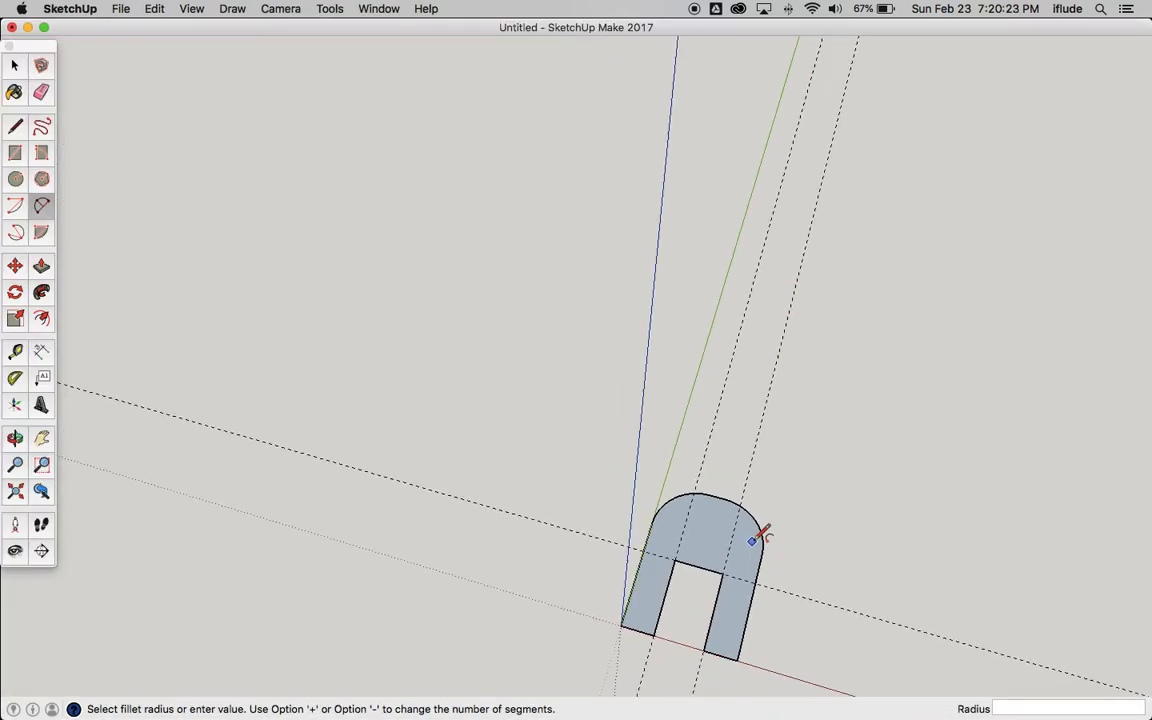
{"action": "left_click", "coordinate": [41, 438]}
{"action": "left_click_drag", "start_coordinate": [556, 509], "coordinate": [648, 453]}
{"action": "scroll", "coordinate": [648, 453], "scroll_direction": "up", "scroll_amount": 6}
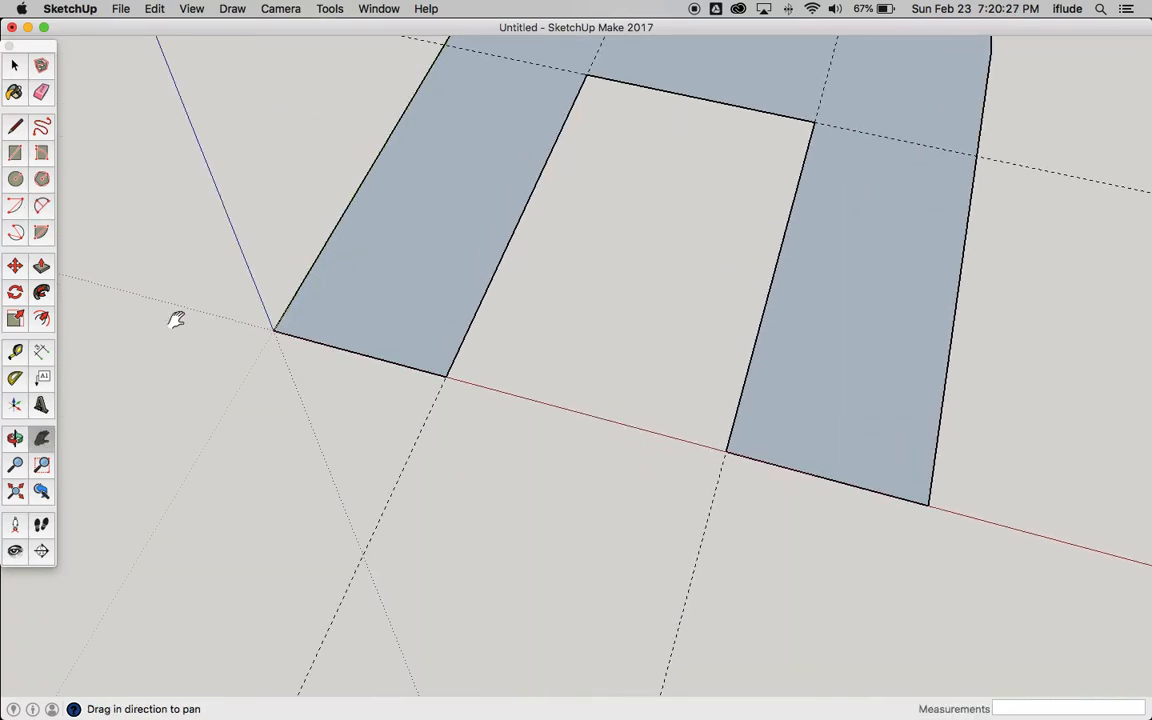
{"action": "left_click", "coordinate": [15, 438]}
{"action": "left_click_drag", "start_coordinate": [603, 356], "coordinate": [388, 337]}
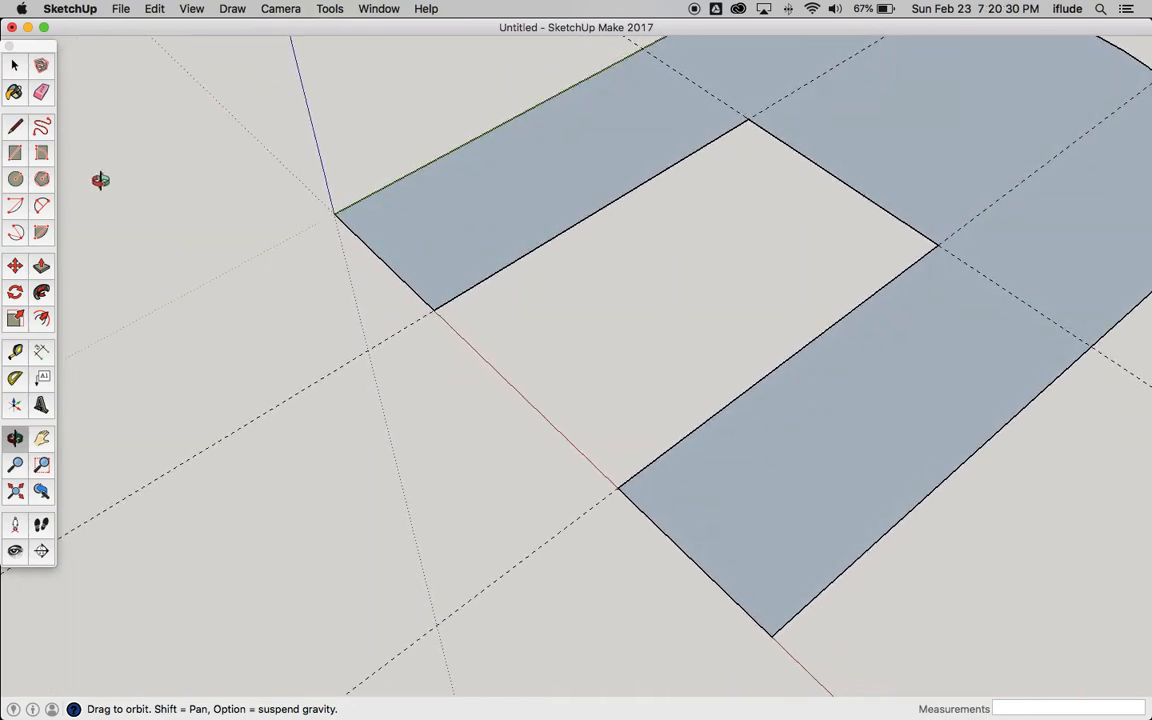
{"action": "left_click", "coordinate": [41, 206]}
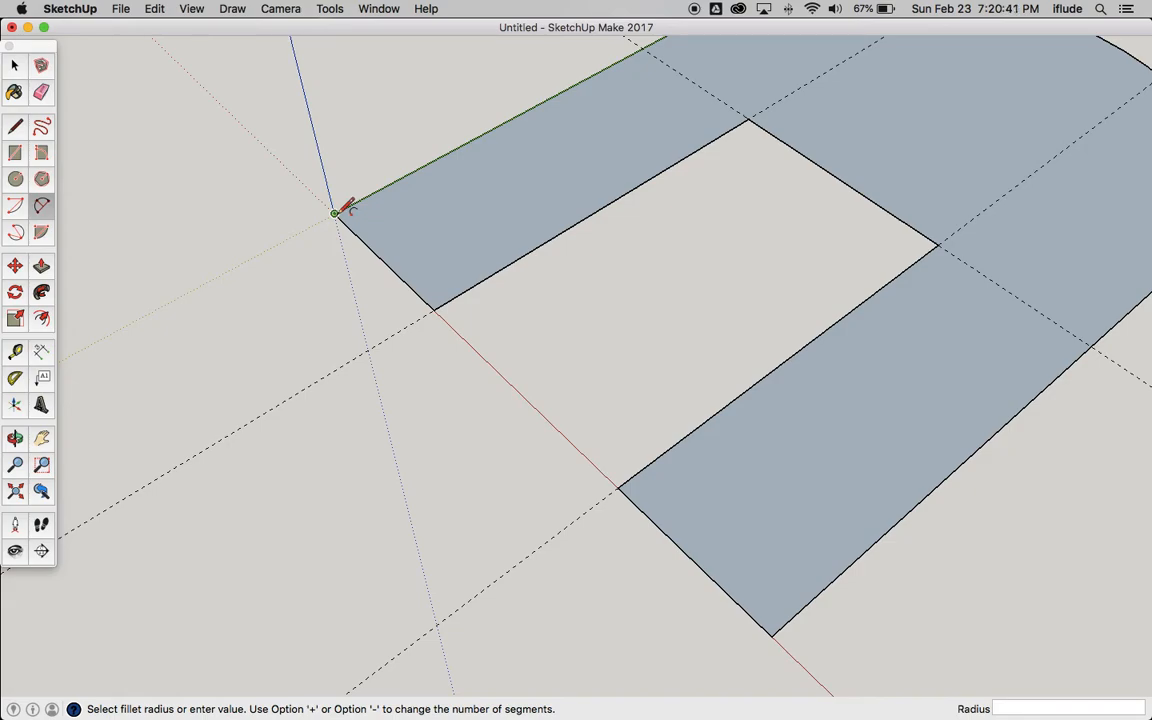
{"action": "left_click", "coordinate": [335, 212]}
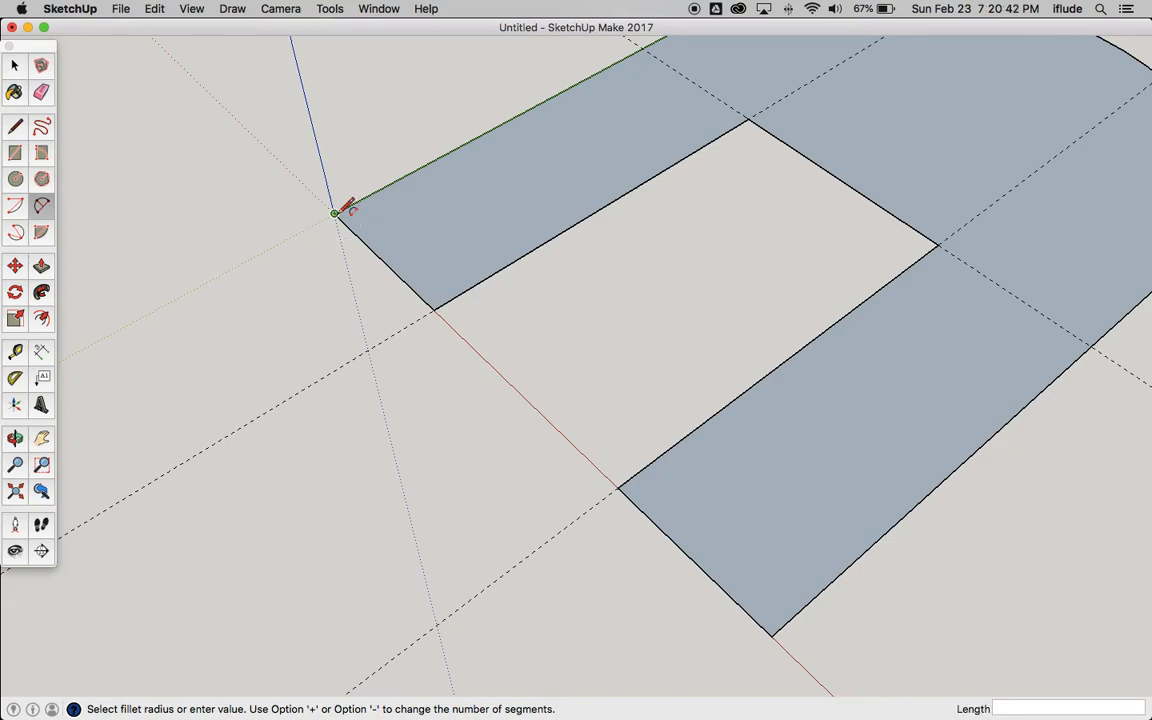
{"action": "left_click", "coordinate": [434, 309]}
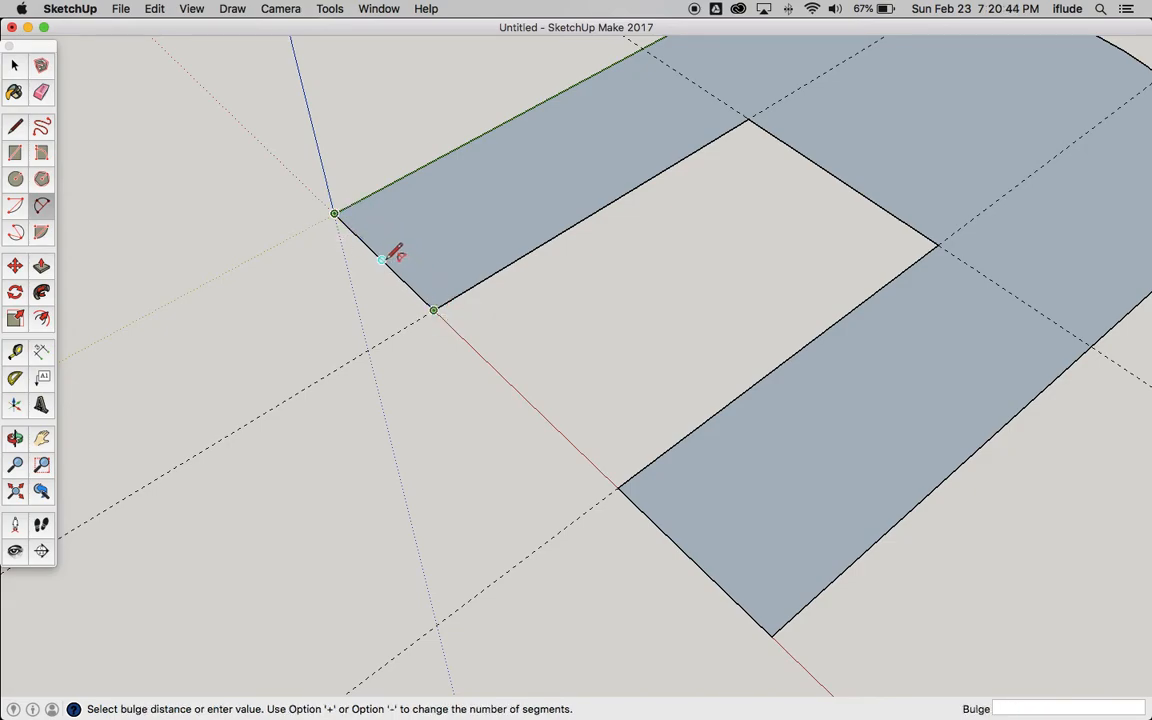
{"action": "left_click", "coordinate": [314, 290]}
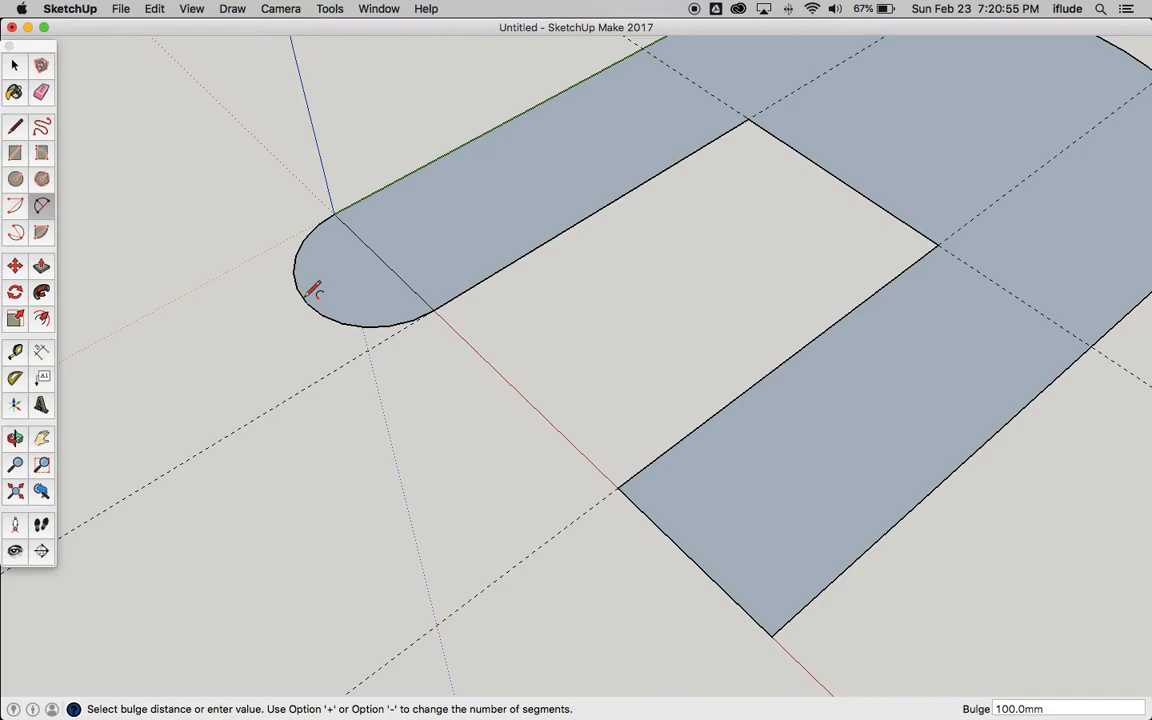
- Draw a half-circle 2 Point Arc with a 100 mm bulge outward across the end of the other leg
{"action": "left_click", "coordinate": [772, 636]}
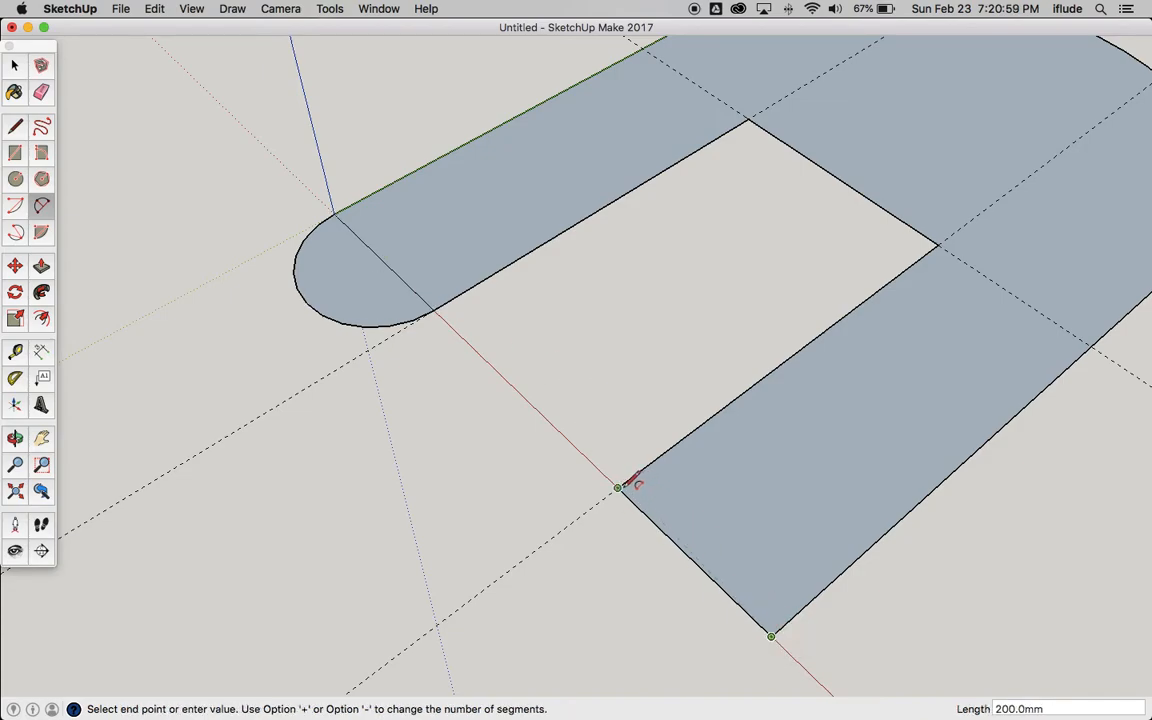
{"action": "left_click", "coordinate": [618, 489]}
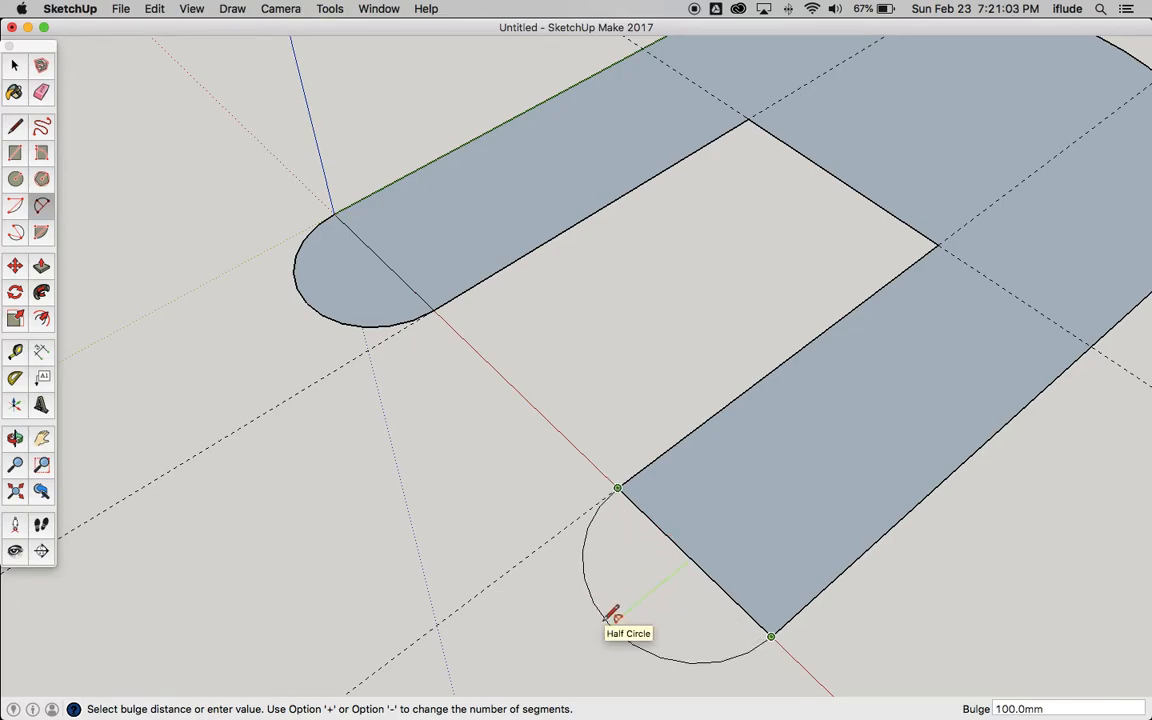
{"action": "left_click", "coordinate": [612, 612]}
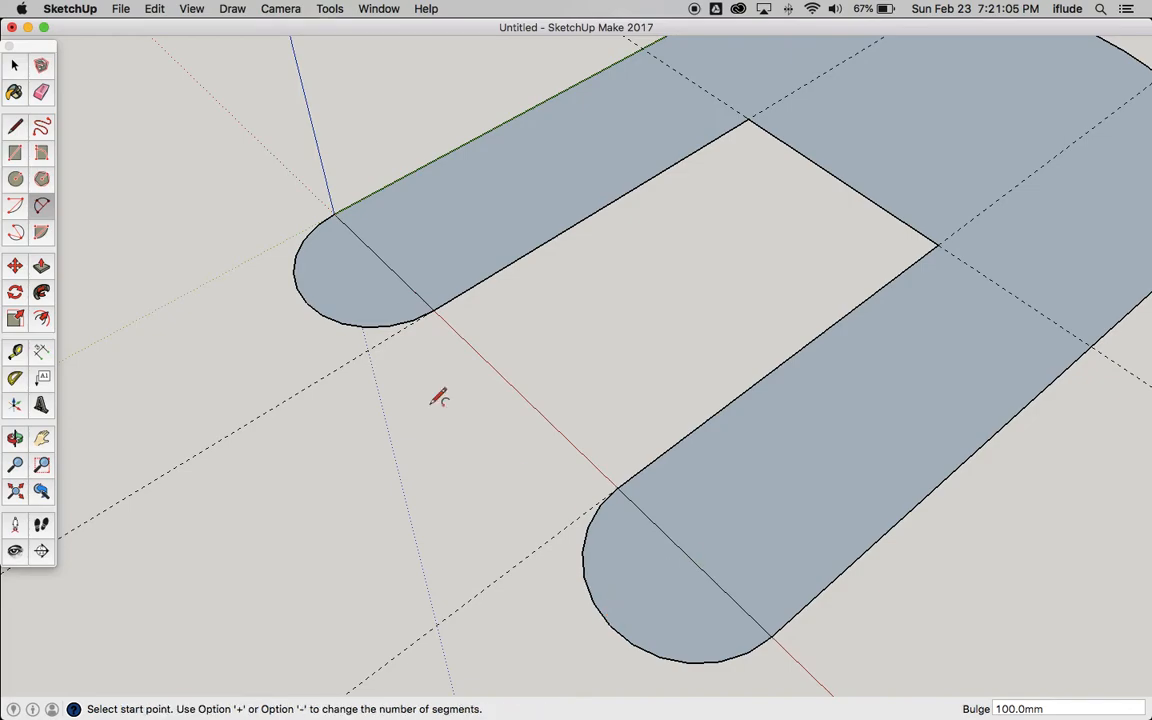
- Delete the two straight edges on the red axis that separate the rounded ends from the legs
{"action": "left_click", "coordinate": [14, 65]}
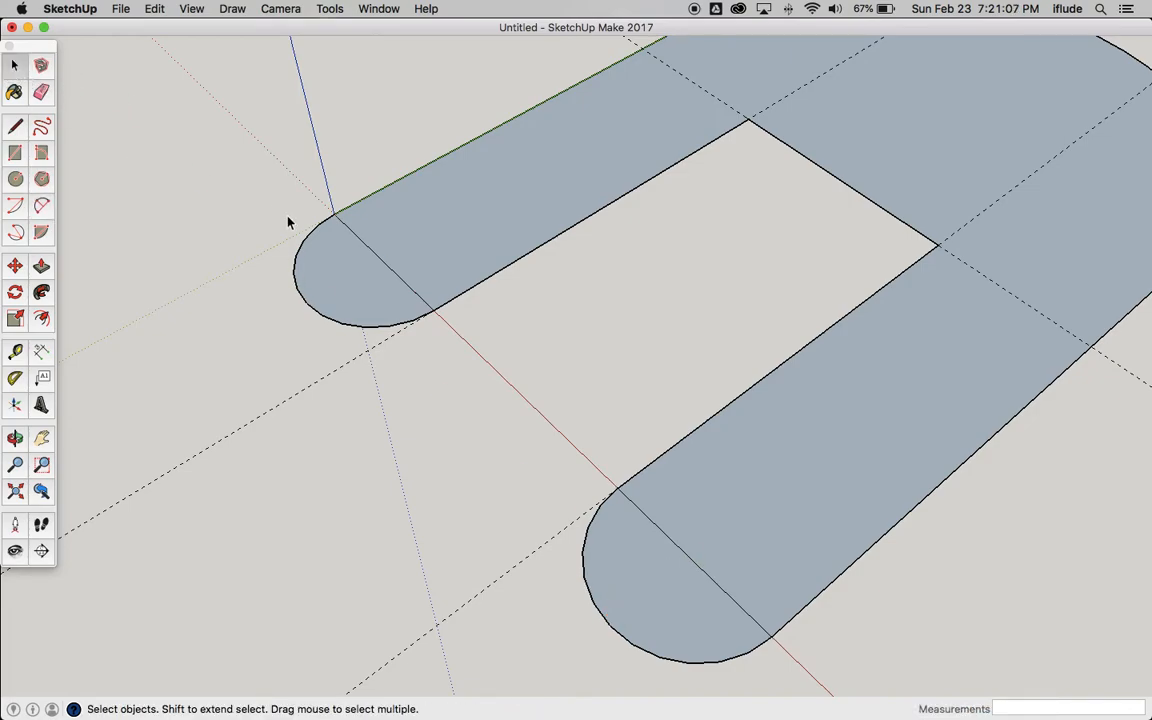
{"action": "left_click", "coordinate": [368, 252]}
{"action": "key", "text": "Delete"}
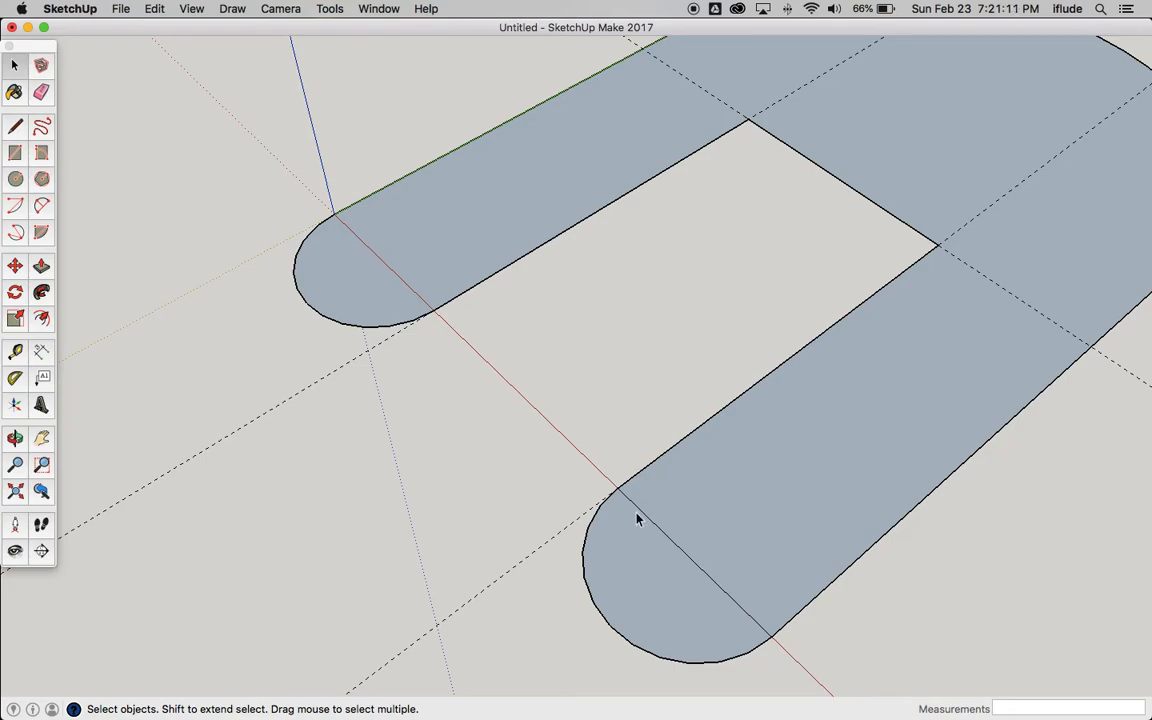
{"action": "left_click", "coordinate": [689, 517]}
{"action": "left_click", "coordinate": [653, 552]}
{"action": "left_click", "coordinate": [660, 538]}
{"action": "key", "text": "Delete"}
- Examine the exercise drawing in Preview for the radius of the slot's inner corners, and return to SketchUp
{"action": "scroll", "coordinate": [650, 396], "scroll_direction": "down", "scroll_amount": 3}
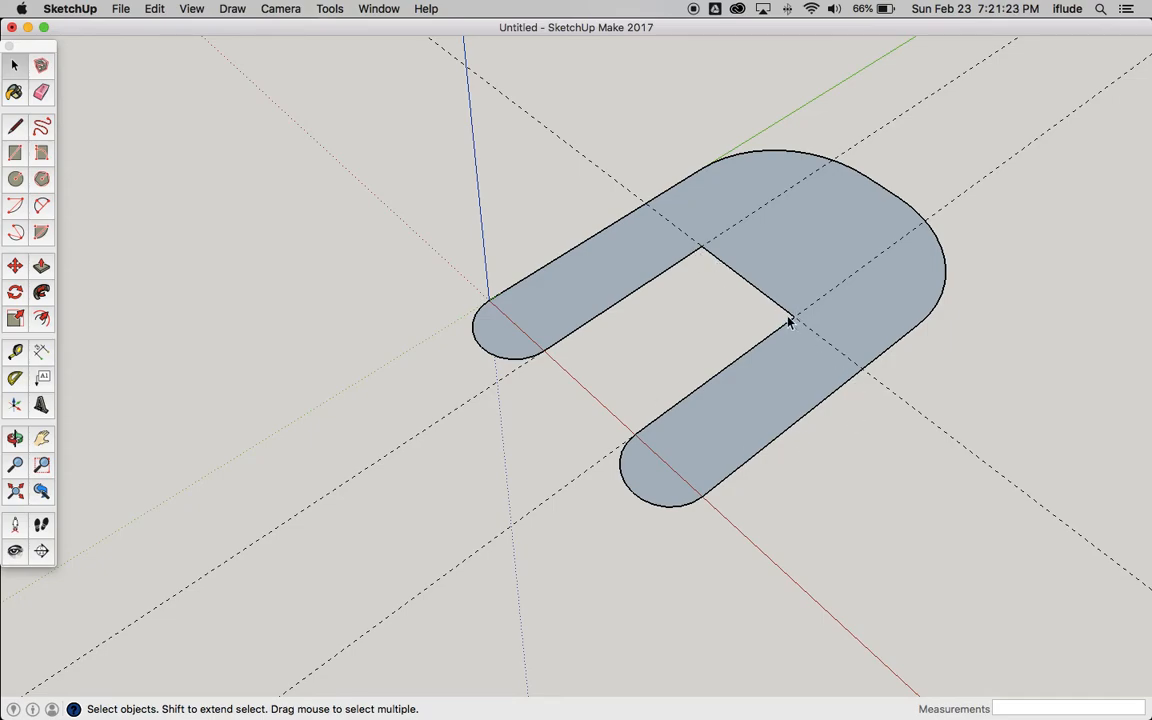
{"action": "key", "text": "super+Tab"}
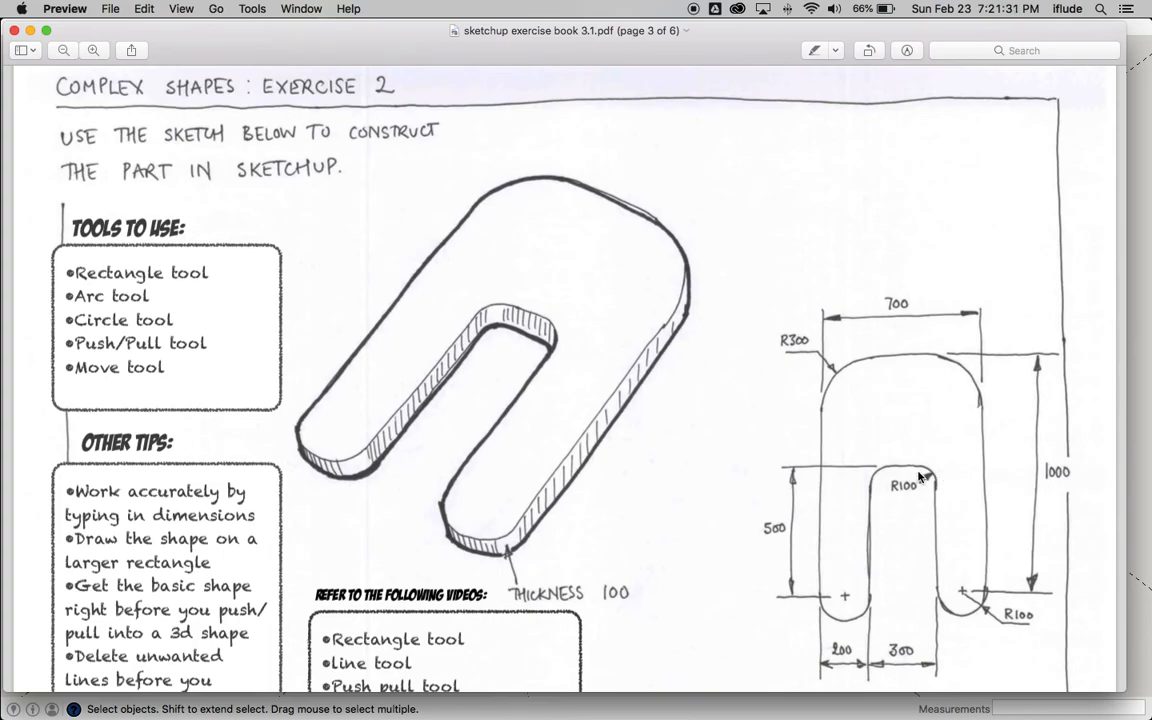
{"action": "key", "text": "super+Tab"}
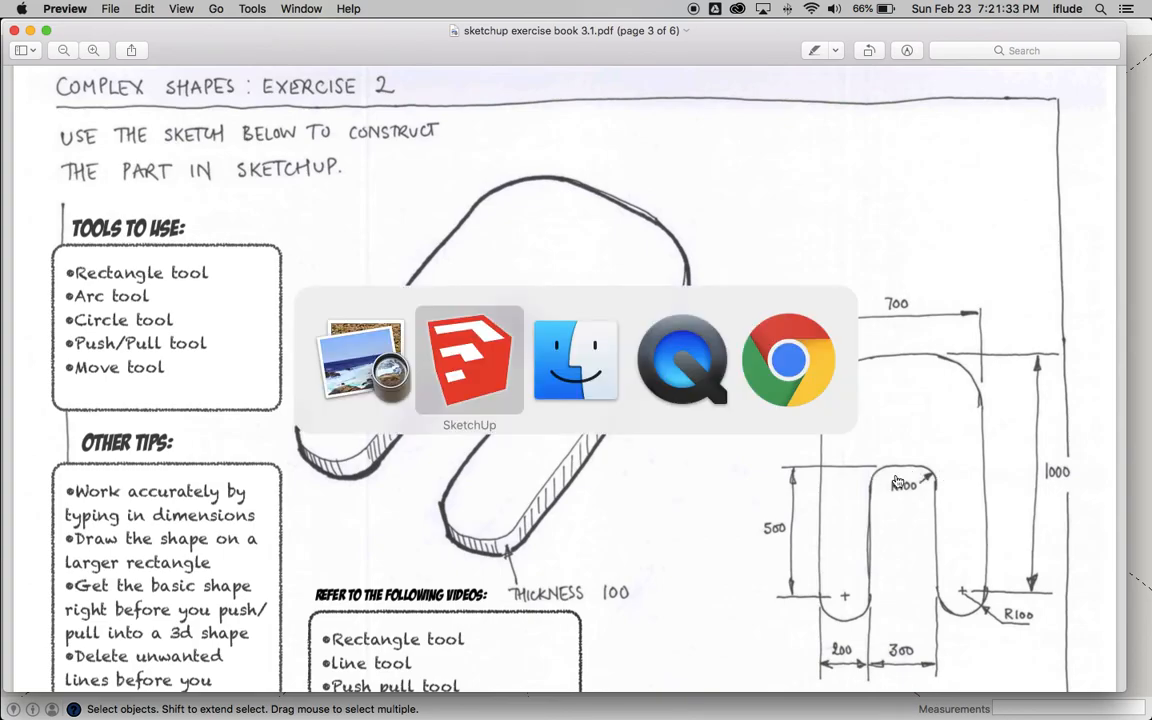
- Round both inner corners at the slot's closed end with 2 Point Arcs tangent to the edges, radius 100 mm
{"action": "scroll", "coordinate": [800, 333], "scroll_direction": "up", "scroll_amount": 5}
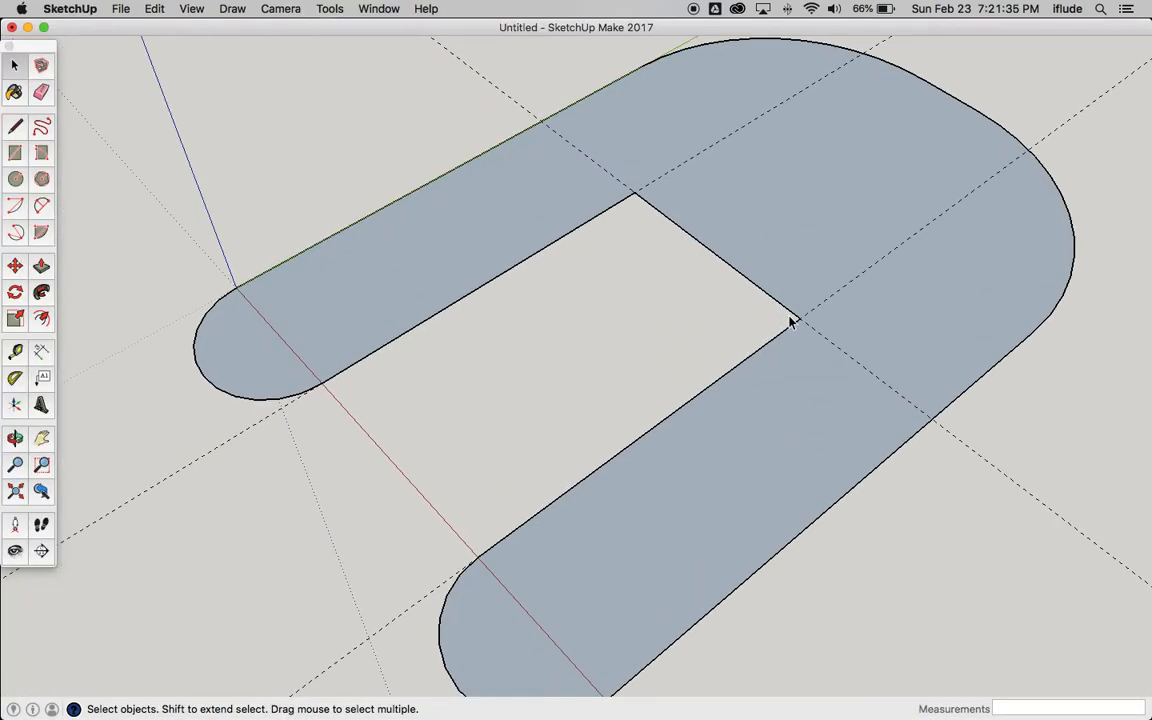
{"action": "scroll", "coordinate": [720, 262], "scroll_direction": "up", "scroll_amount": 3}
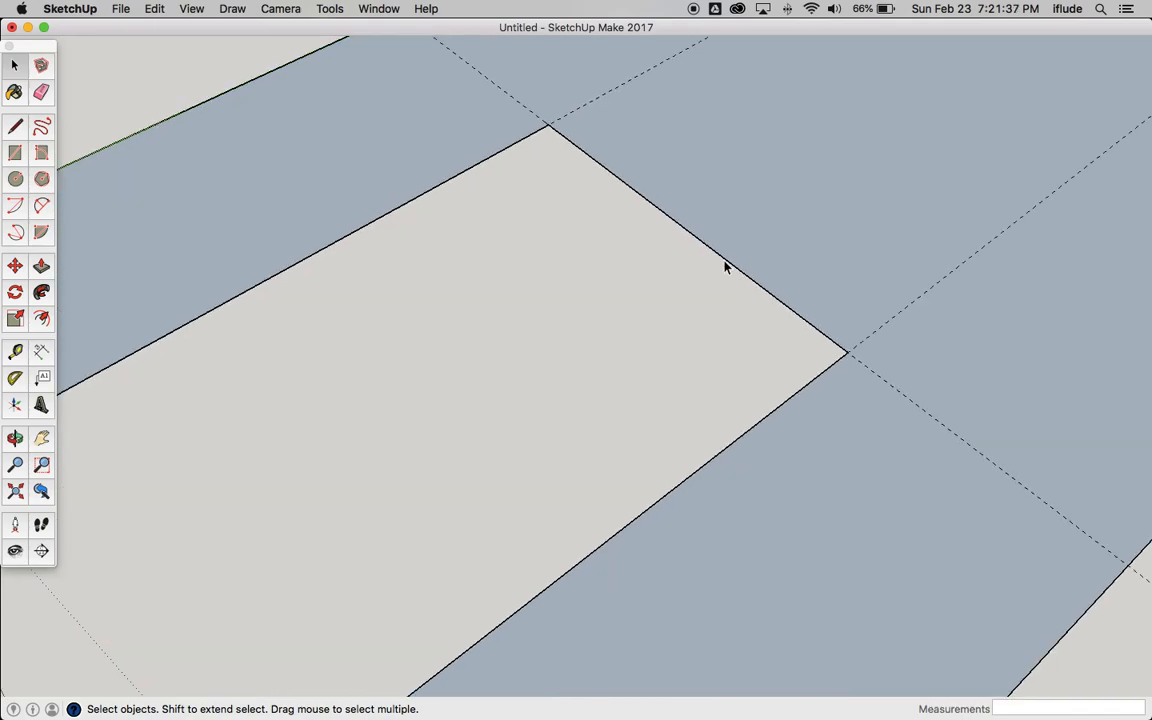
{"action": "scroll", "coordinate": [726, 266], "scroll_direction": "down", "scroll_amount": 2}
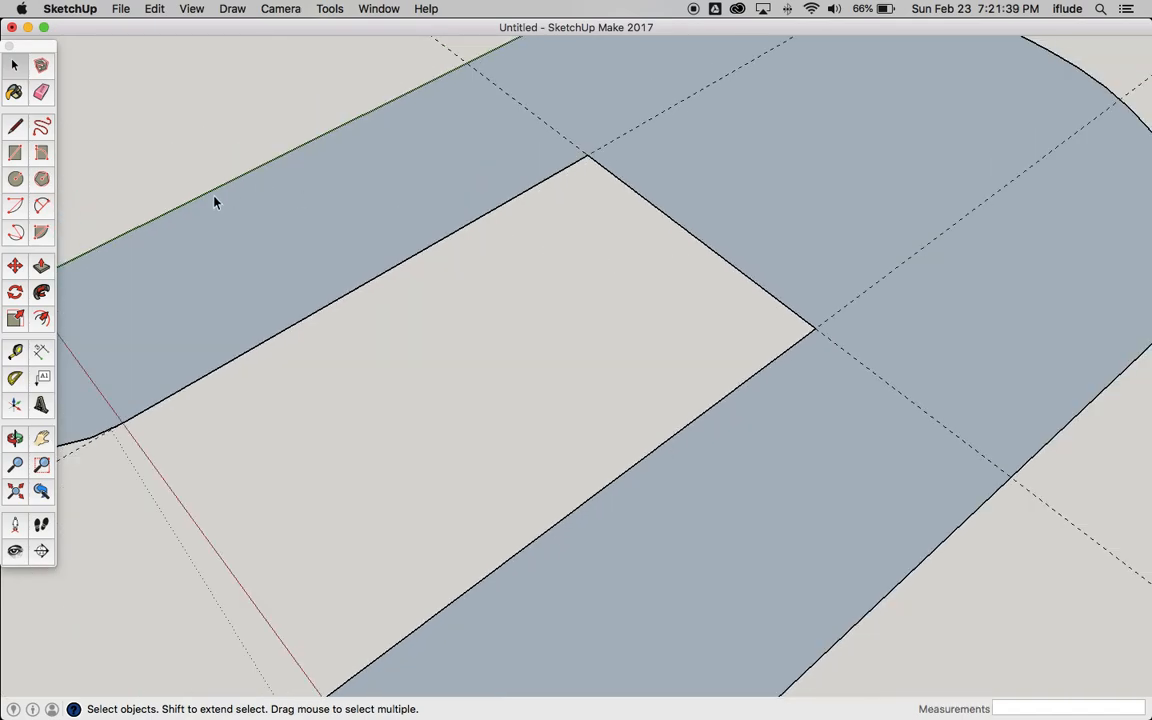
{"action": "left_click", "coordinate": [39, 207]}
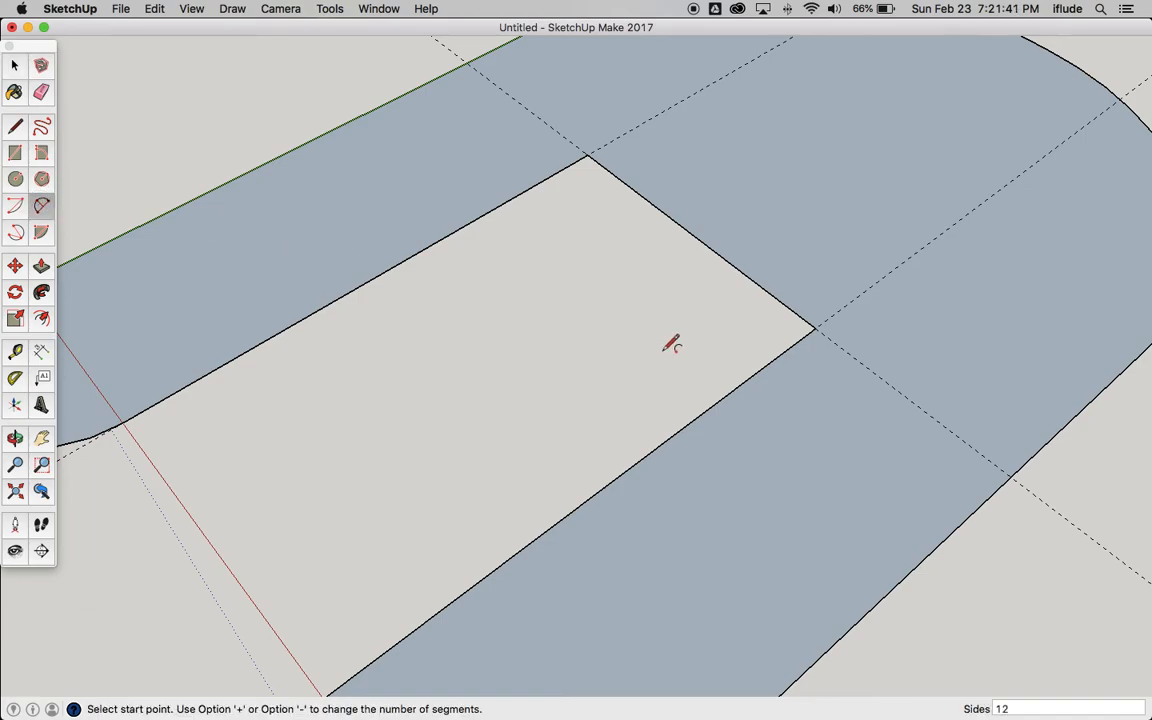
{"action": "left_click", "coordinate": [745, 274]}
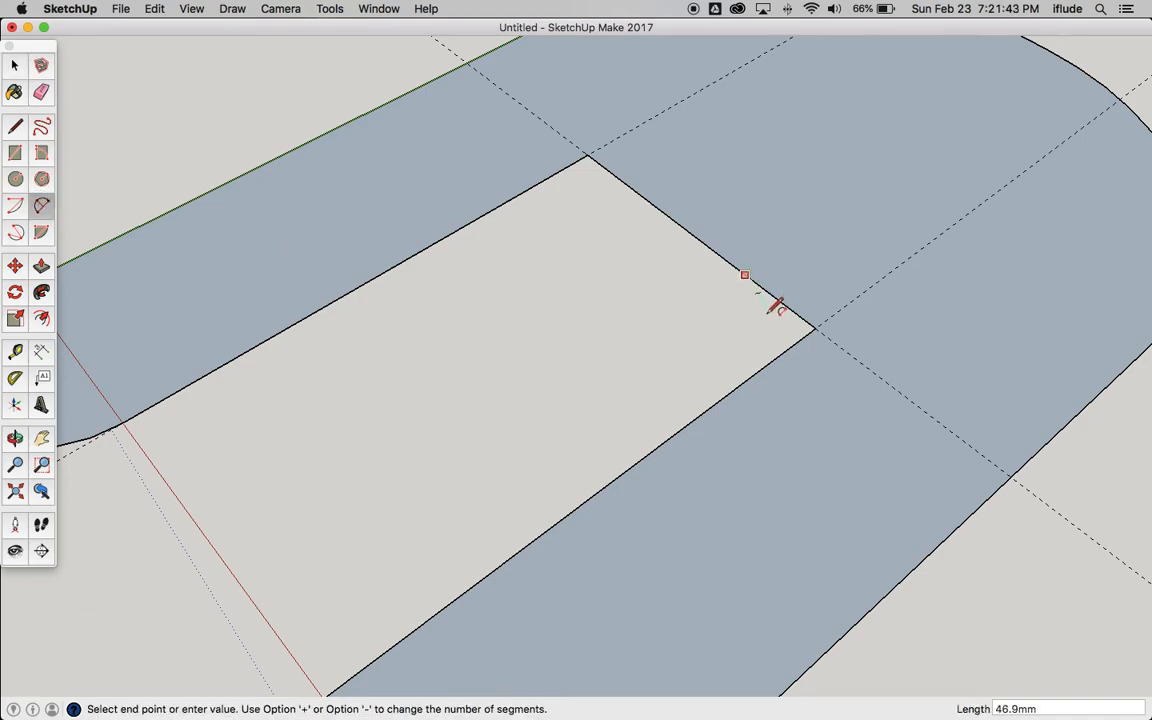
{"action": "left_click", "coordinate": [752, 376]}
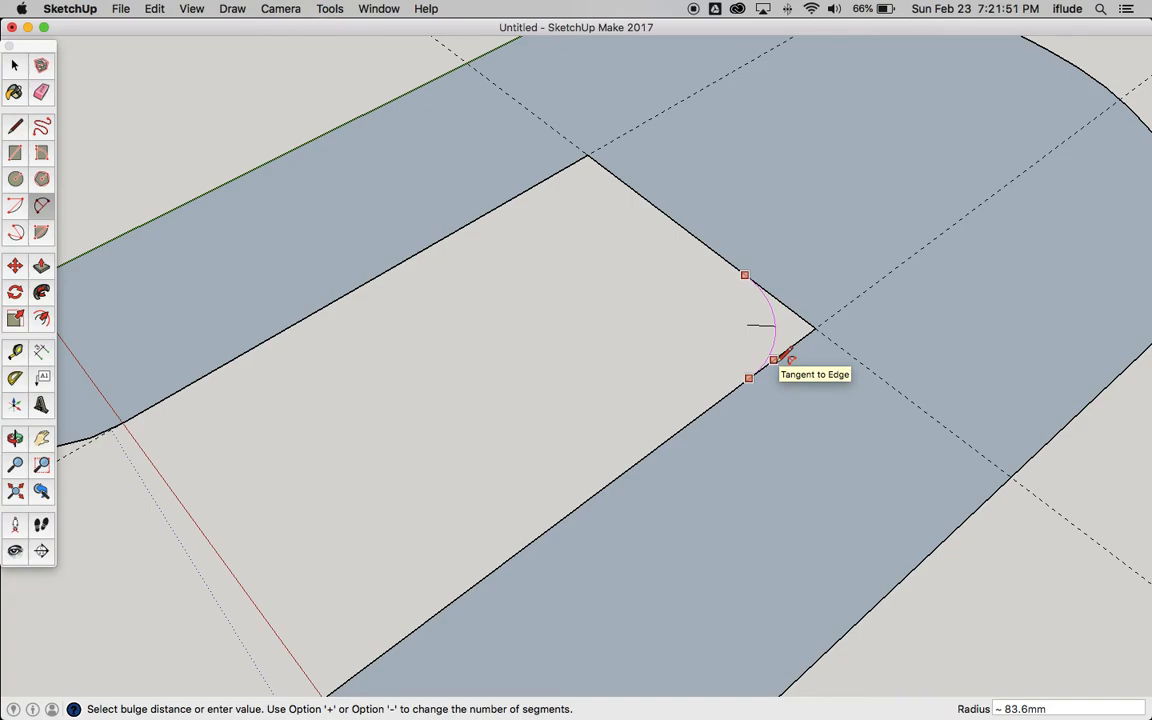
{"action": "key", "text": "super+Tab"}
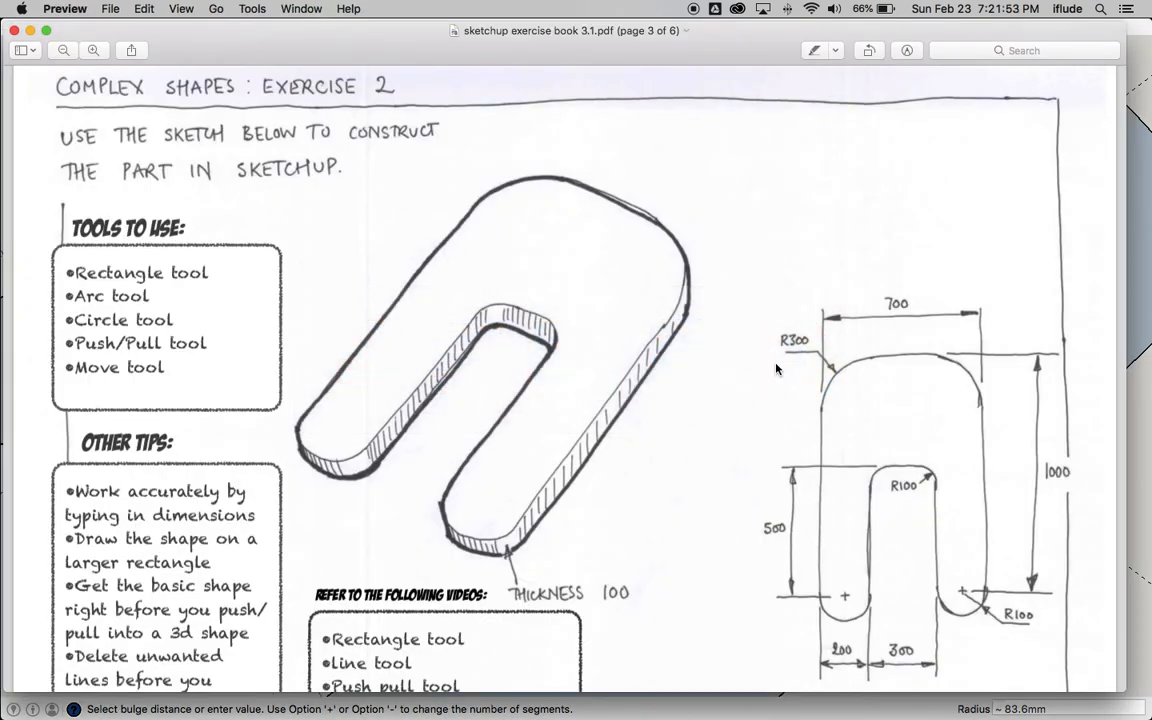
{"action": "key", "text": "super+Tab"}
{"action": "type", "text": "100"}
{"action": "key", "text": "Return"}
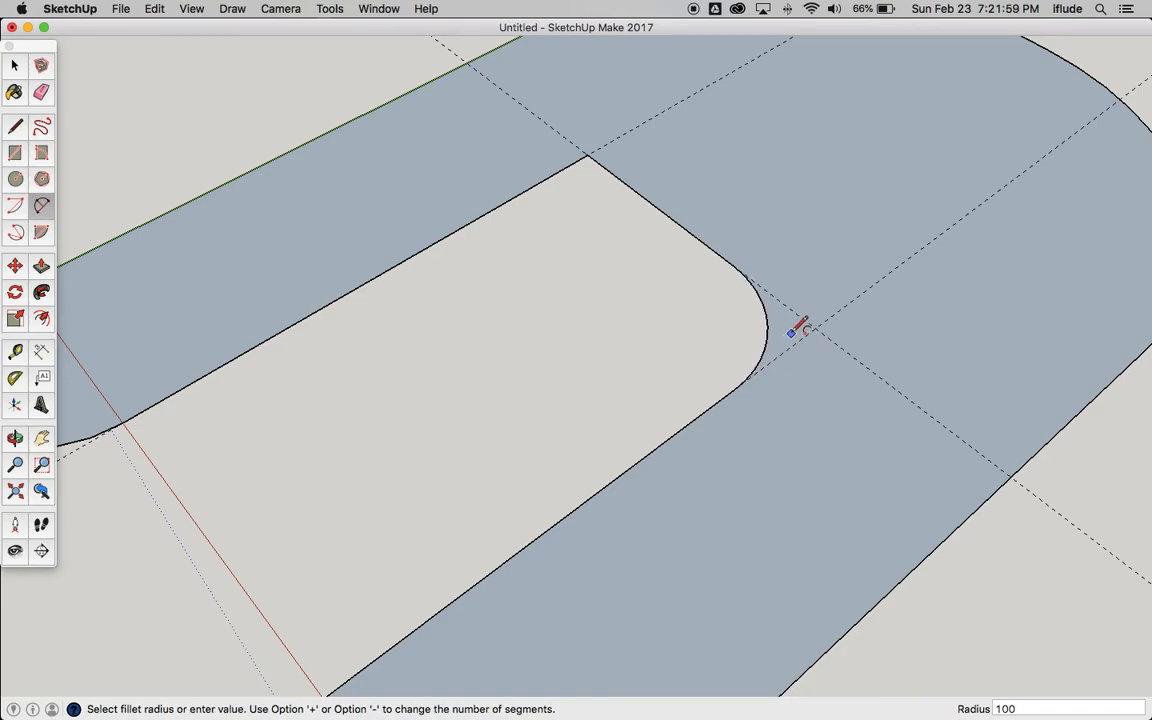
{"action": "double_click", "coordinate": [590, 137]}
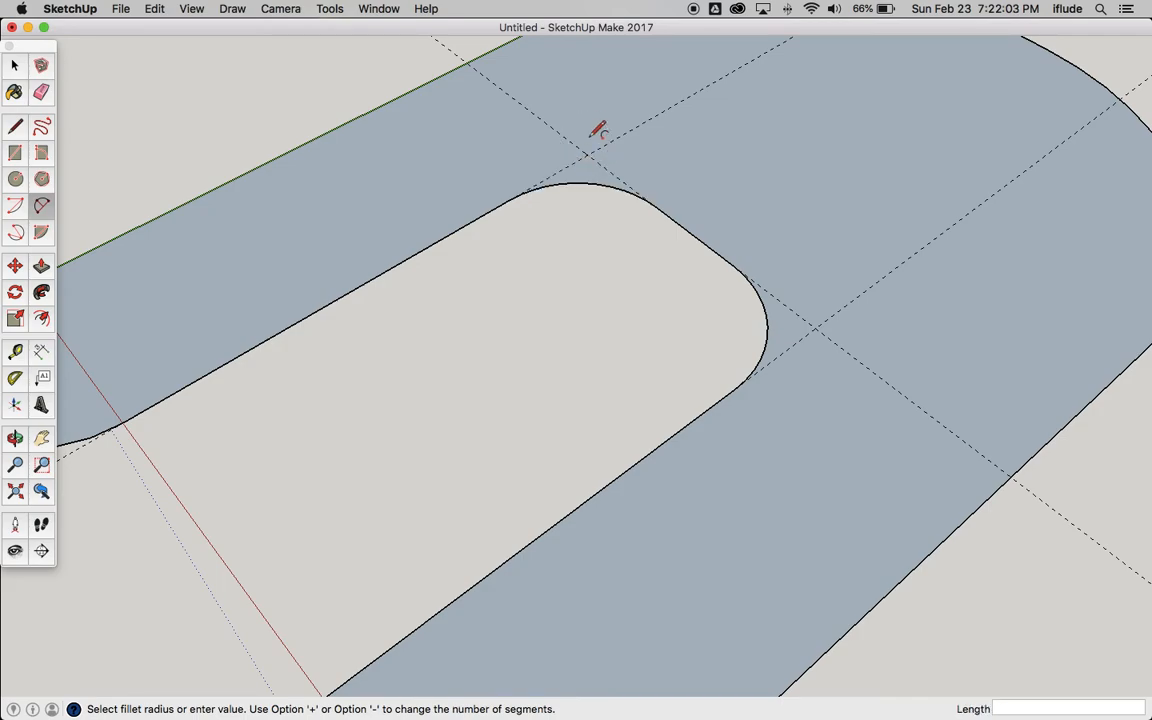
- Check the part's thickness in the Preview drawing, and extrude the U-shaped face 100 mm upward with Push/Pull in SketchUp
{"action": "scroll", "coordinate": [761, 218], "scroll_direction": "down", "scroll_amount": 5}
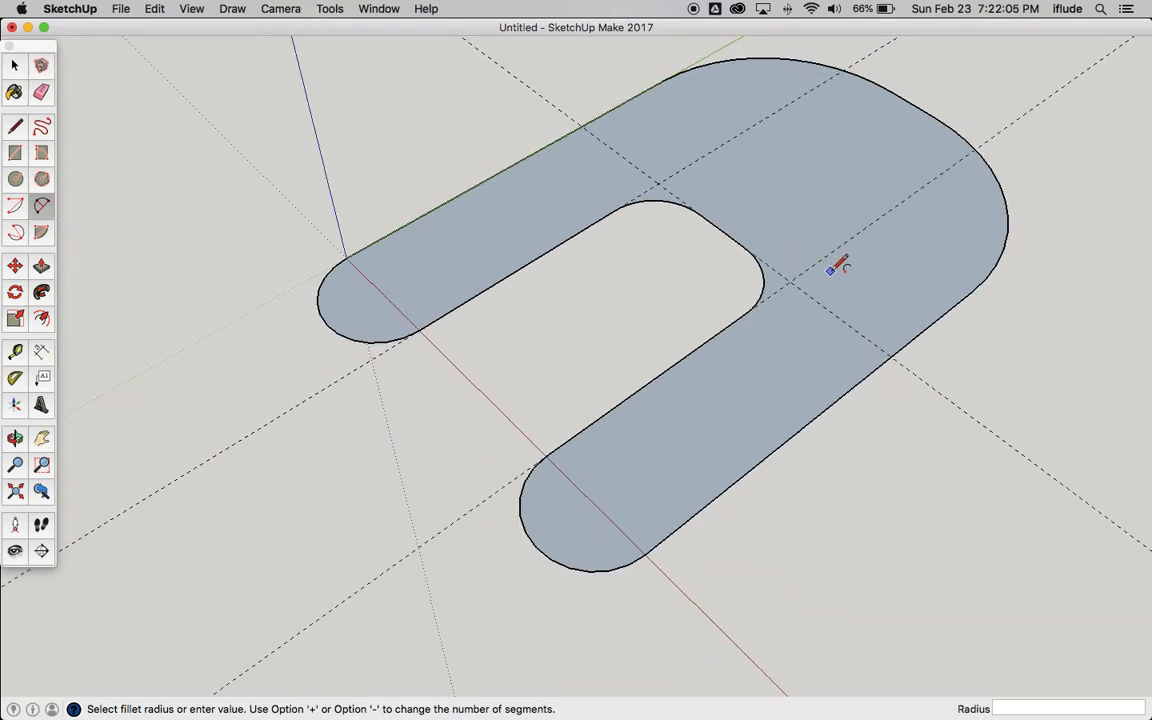
{"action": "key", "text": "super+Tab"}
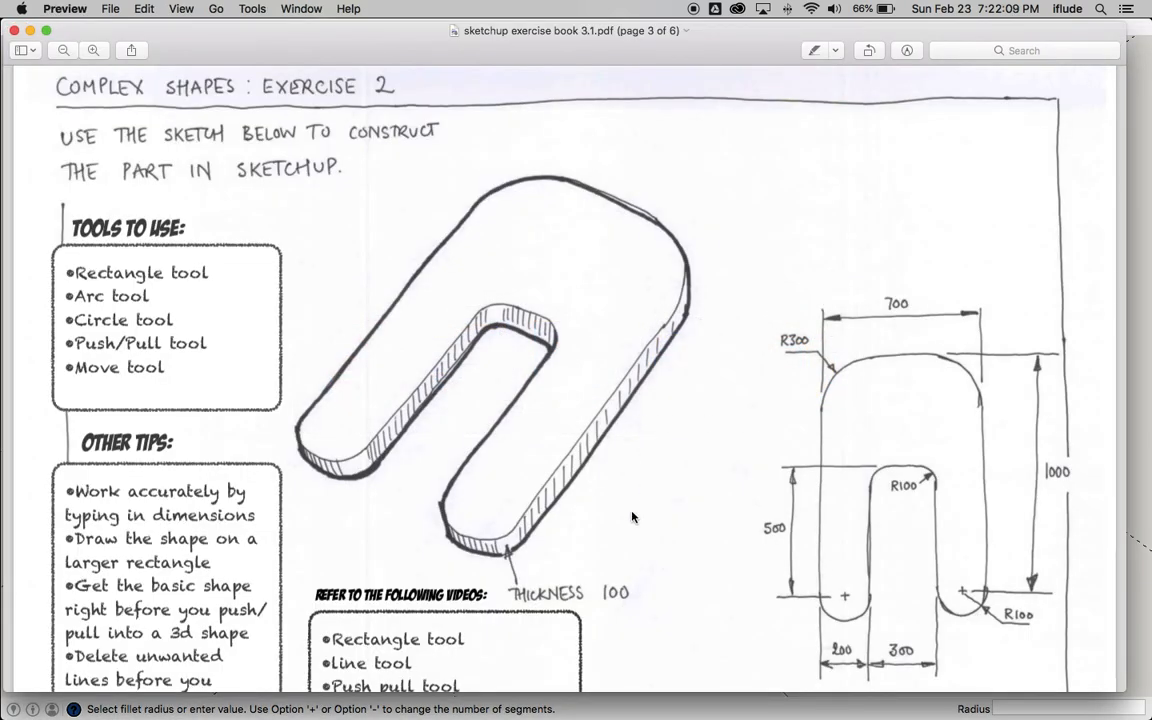
{"action": "key", "text": "super+Tab"}
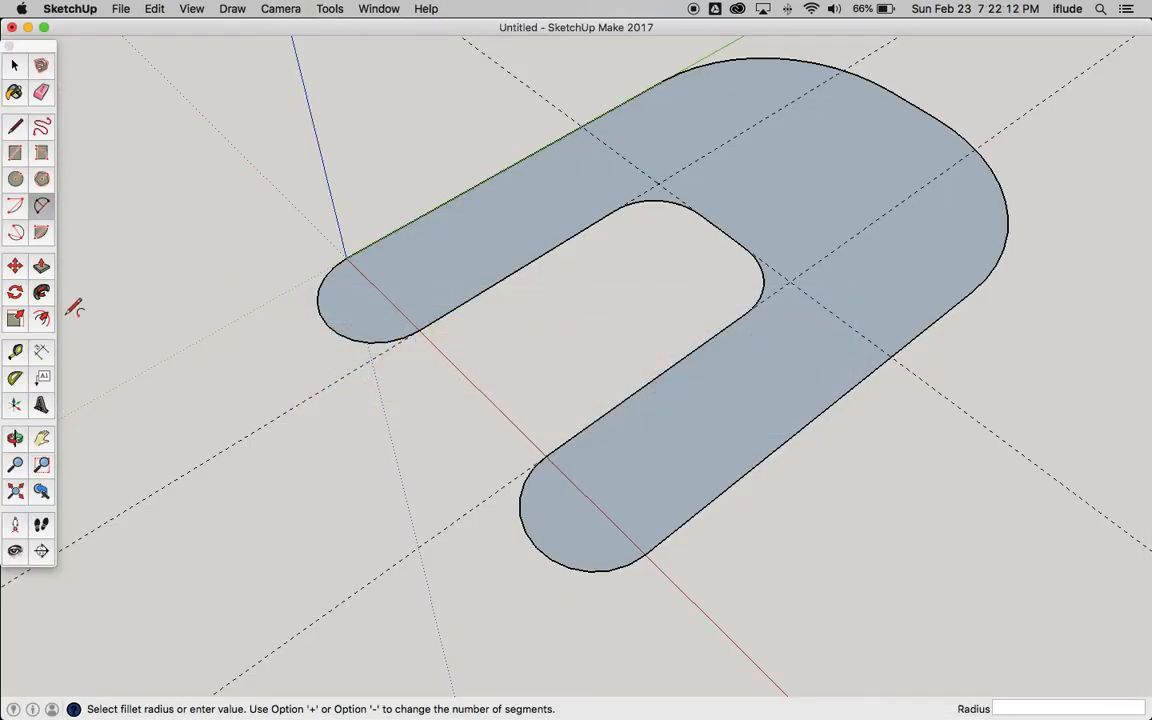
{"action": "left_click", "coordinate": [41, 265]}
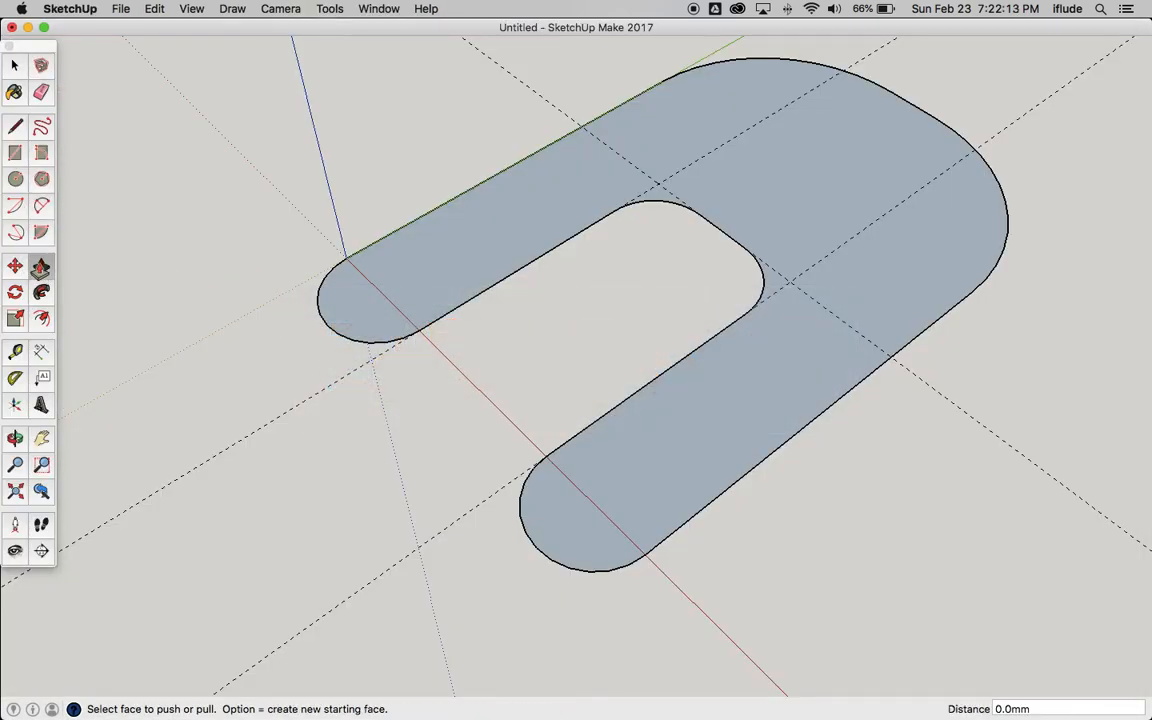
{"action": "left_click", "coordinate": [750, 376]}
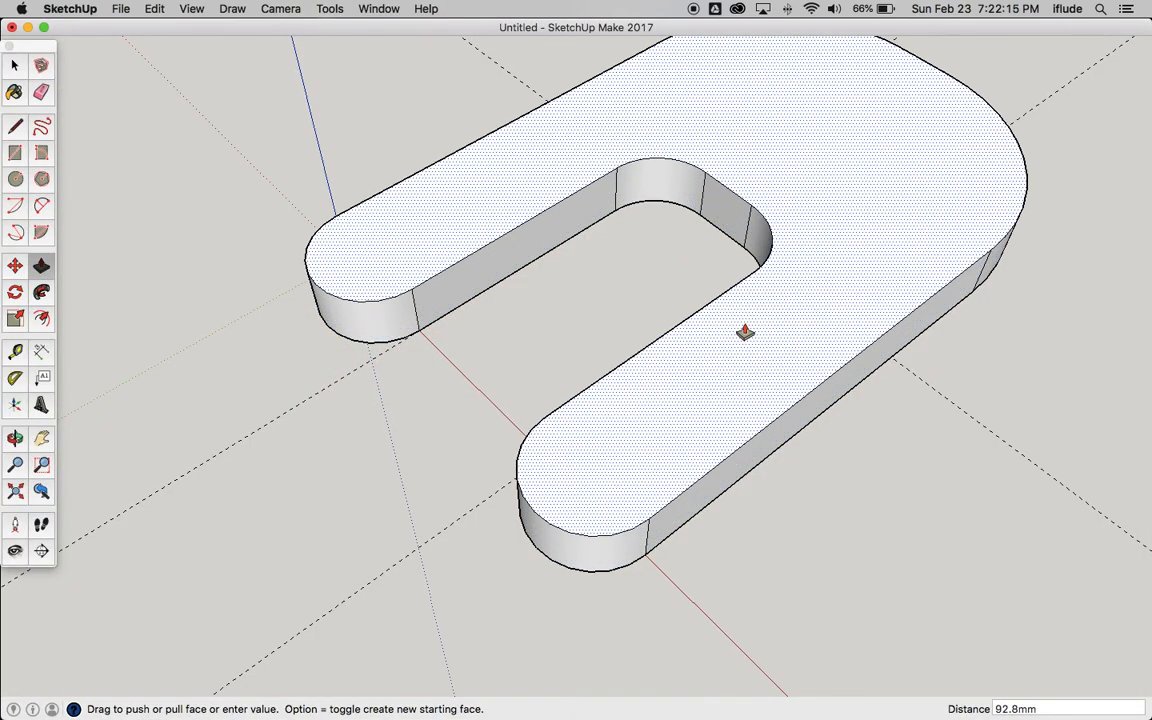
{"action": "type", "text": "100"}
{"action": "key", "text": "Return"}
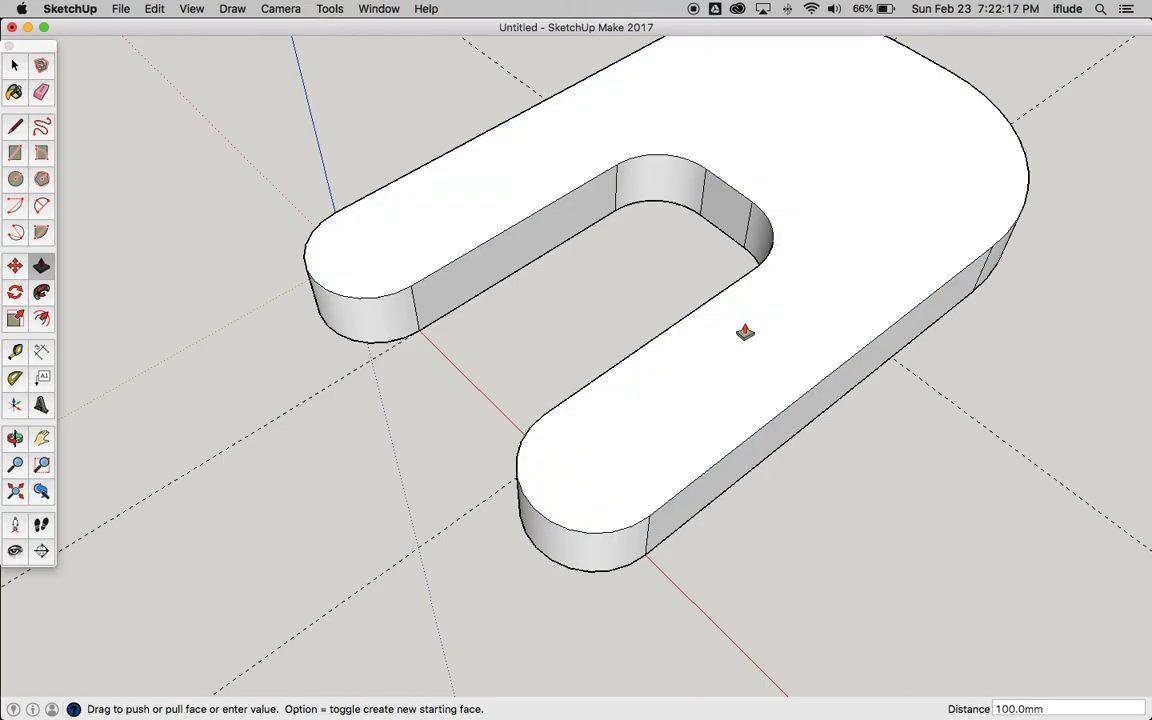
- Examine the extruded U-shaped part from different angles and distances
{"action": "left_click", "coordinate": [17, 438]}
{"action": "left_click_drag", "start_coordinate": [248, 337], "coordinate": [562, 356]}
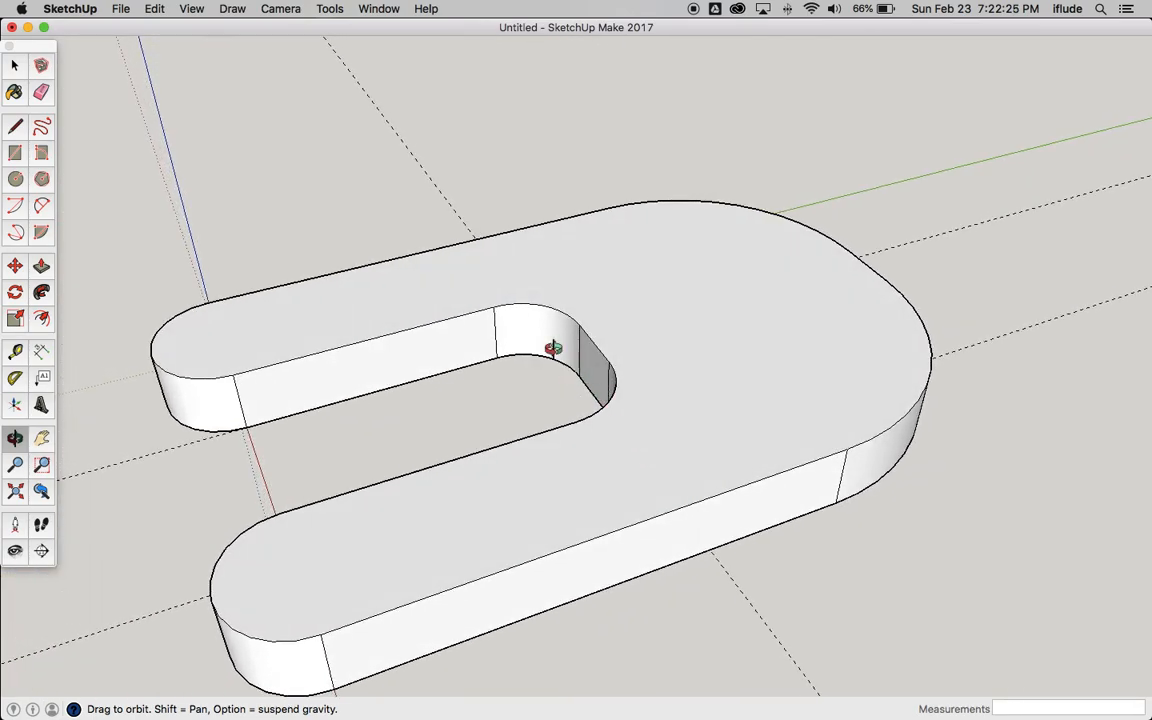
{"action": "scroll", "coordinate": [562, 356], "scroll_direction": "up", "scroll_amount": 3}
{"action": "scroll", "coordinate": [589, 373], "scroll_direction": "down", "scroll_amount": 5}
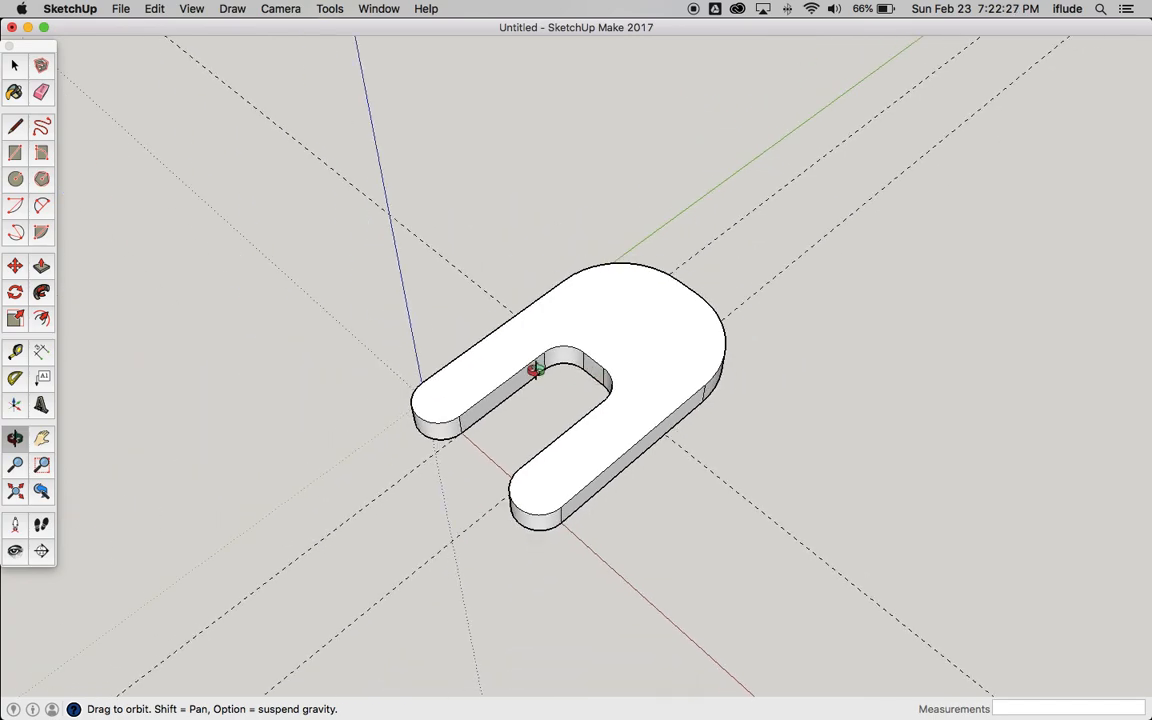